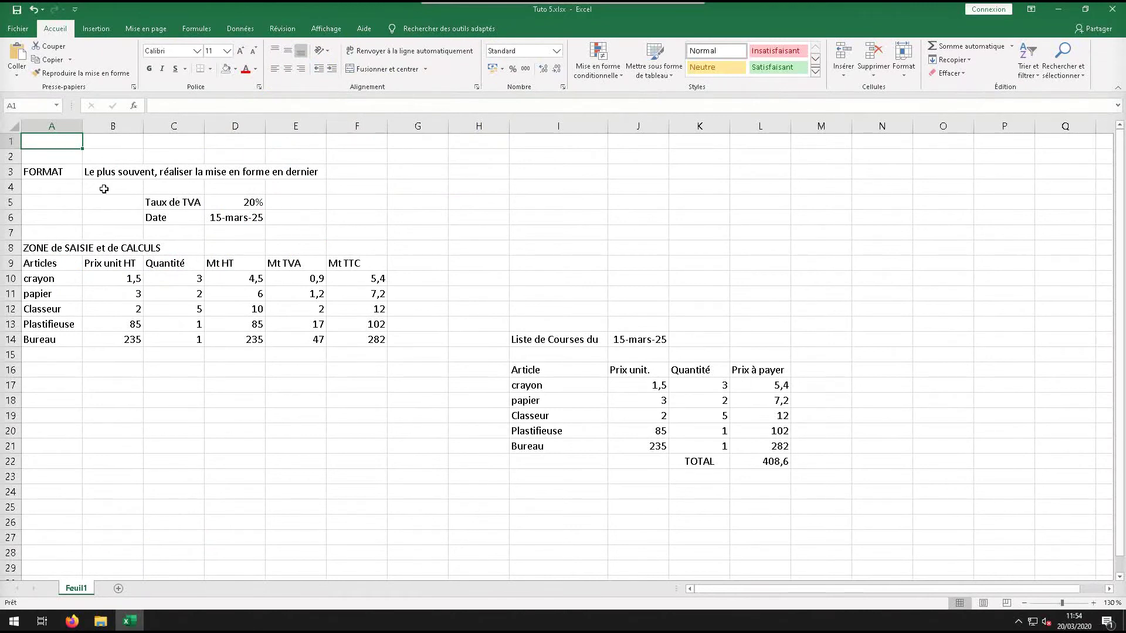
Insert an empty row above the ZONE de SAISIE et de CALCULS title
drag(53, 171, 299, 172)
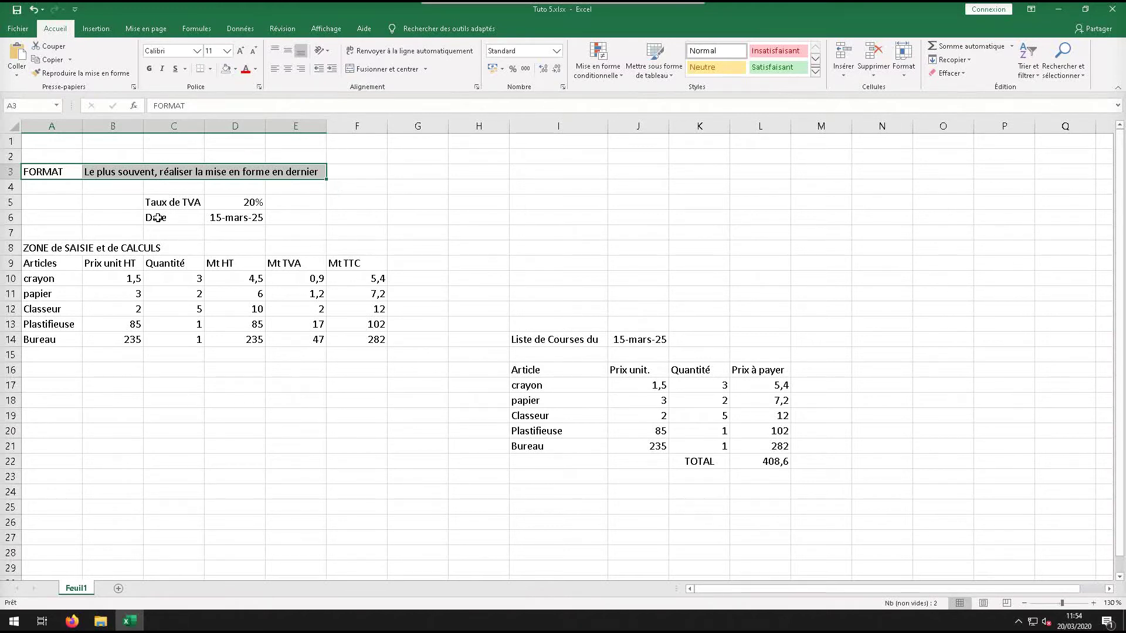
right_click(10, 247)
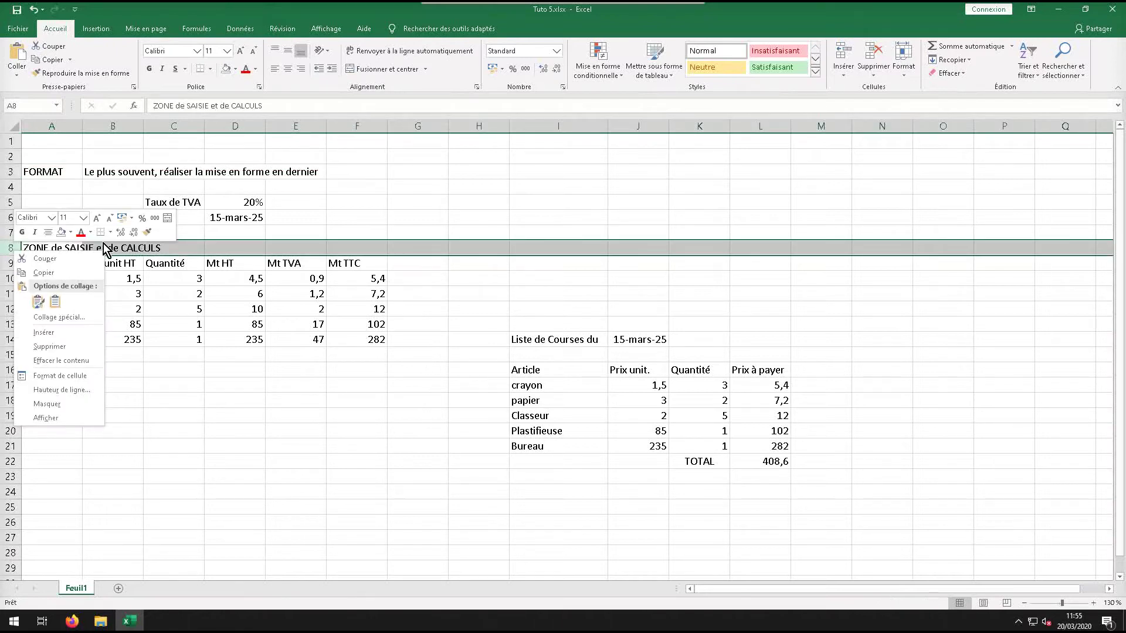
click(53, 333)
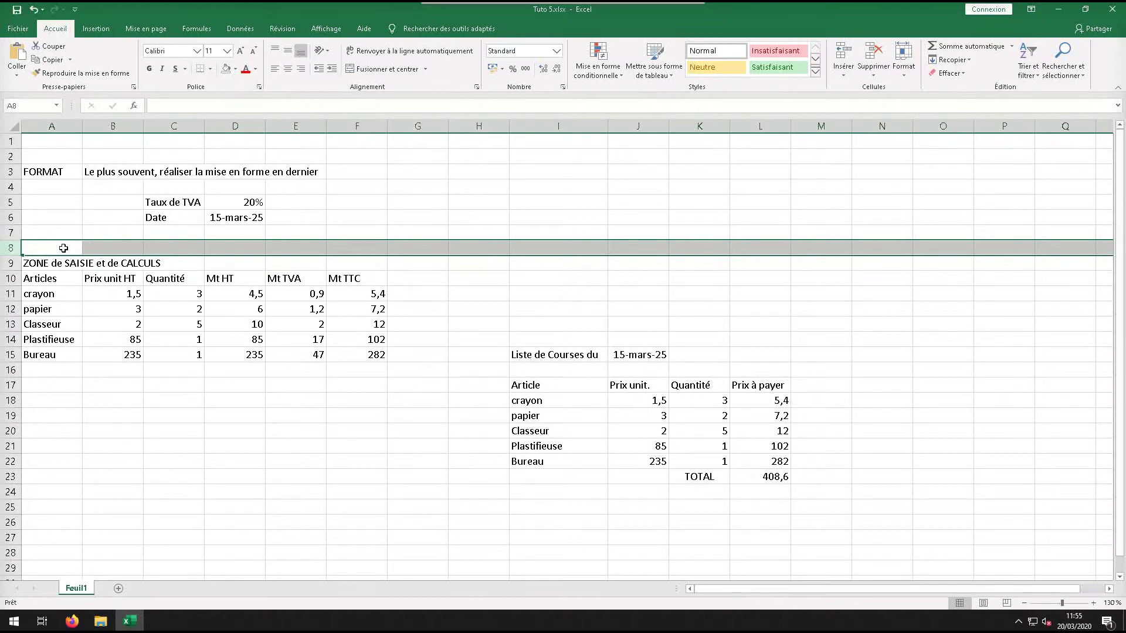
Insert an empty row above the Articles header row
right_click(13, 279)
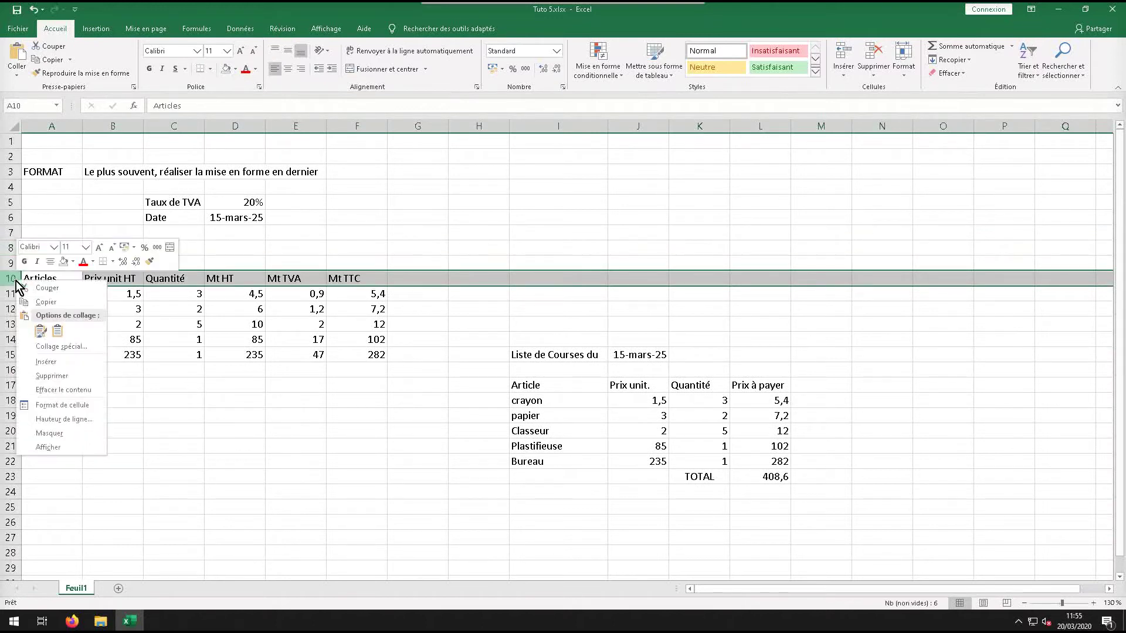
click(54, 365)
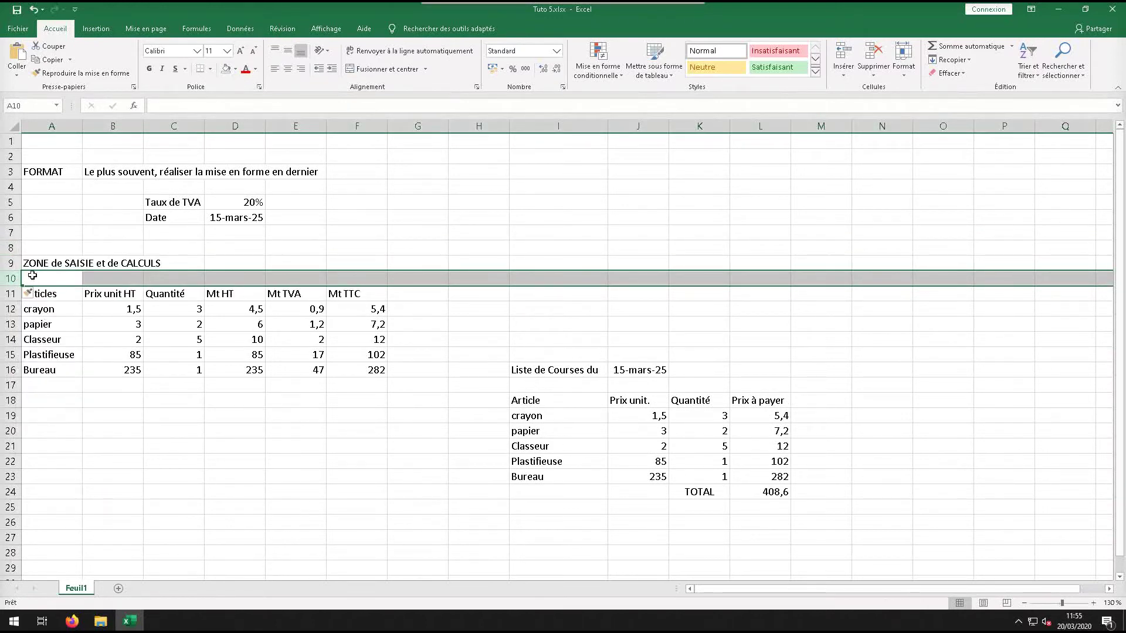
click(846, 76)
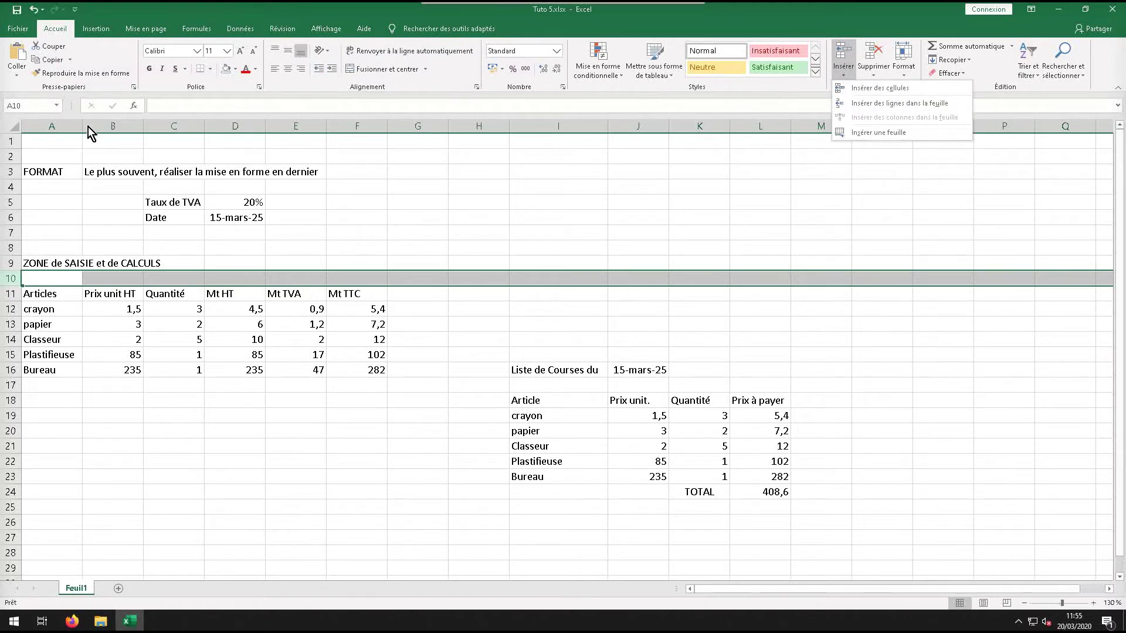
click(33, 122)
click(38, 125)
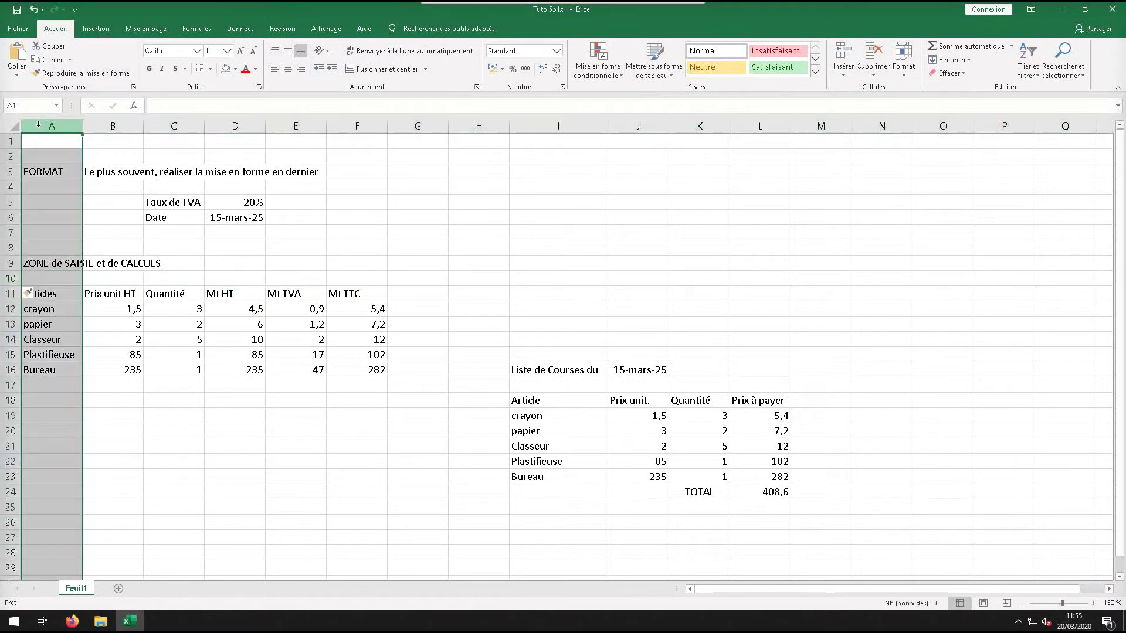
Insert a blank column A so the article table starts in column B
right_click(38, 124)
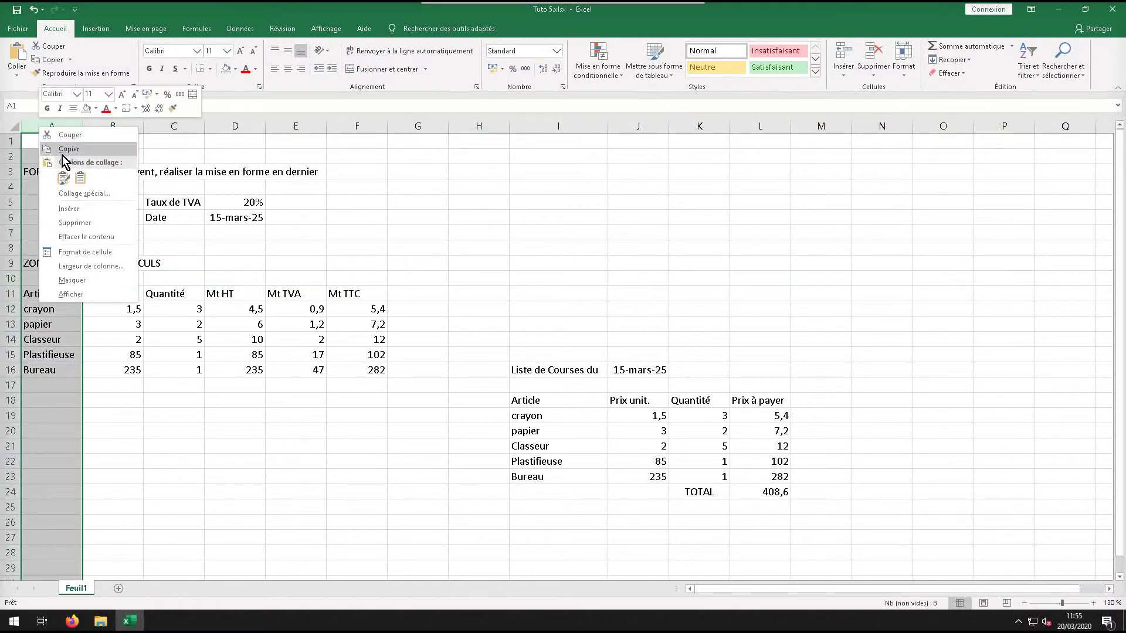
click(65, 192)
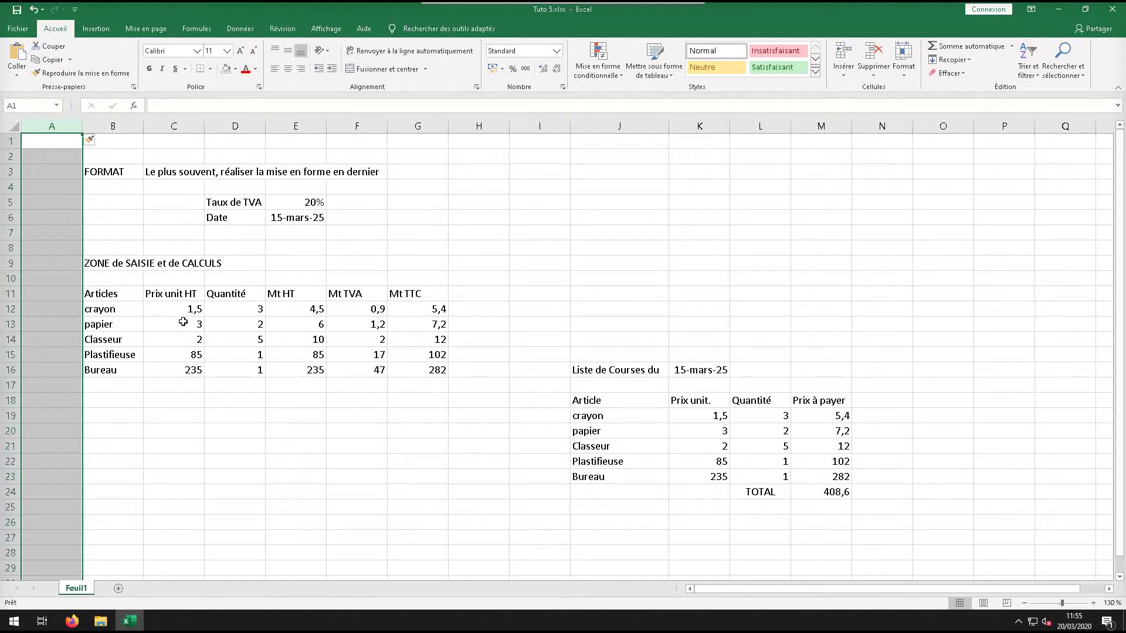
click(118, 290)
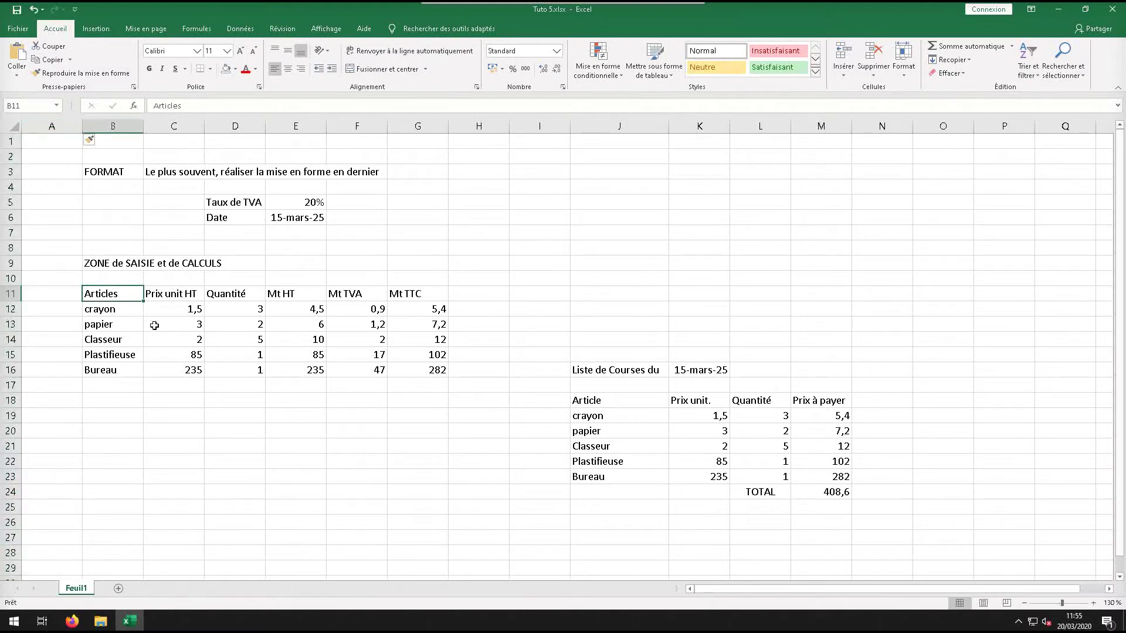
Apply a thick outside border around the Articles table B11:G16
drag(129, 295, 426, 370)
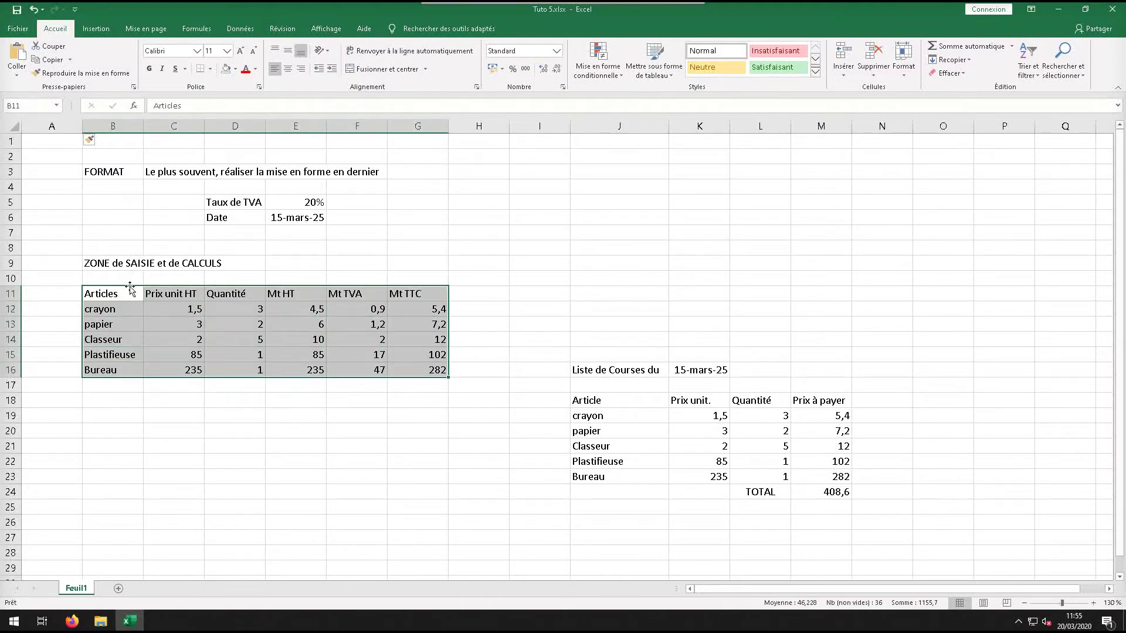
click(209, 69)
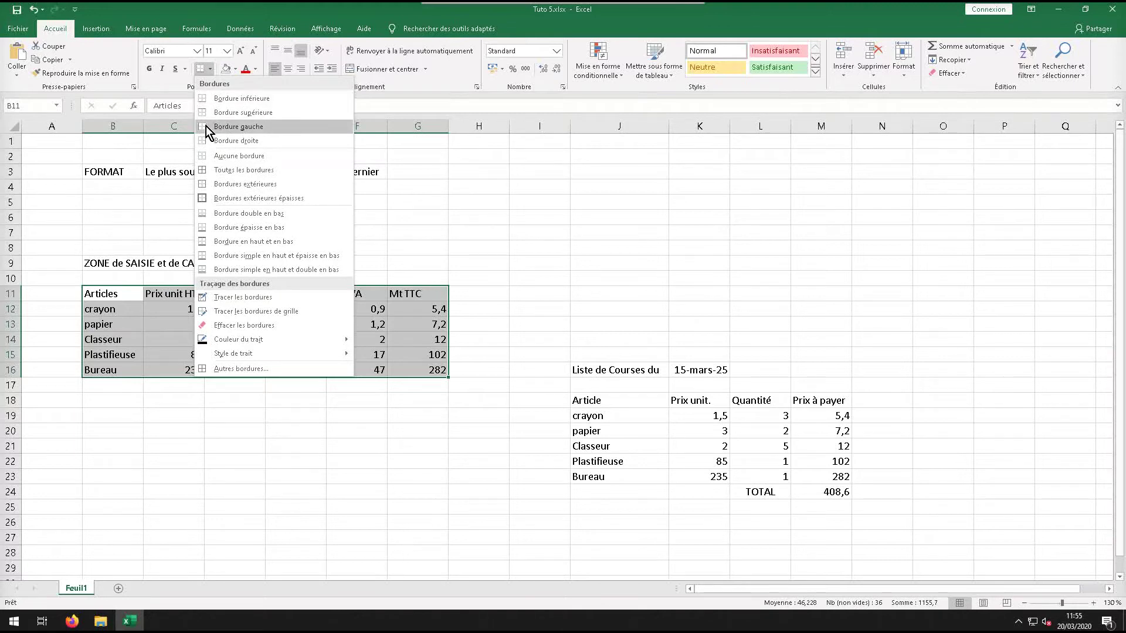
click(201, 202)
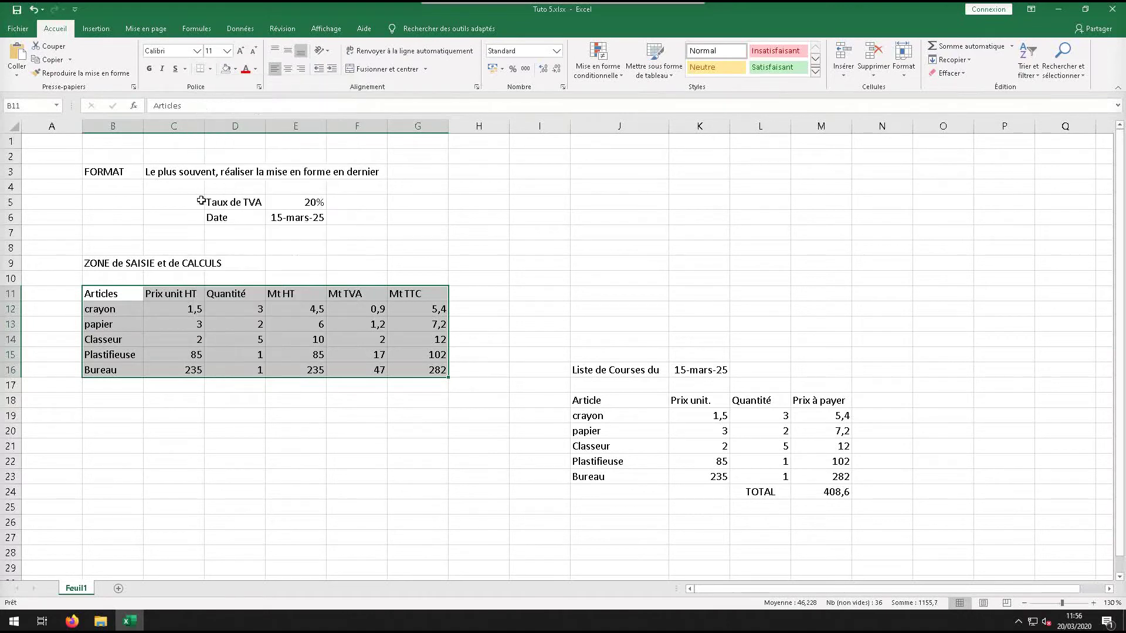
click(340, 258)
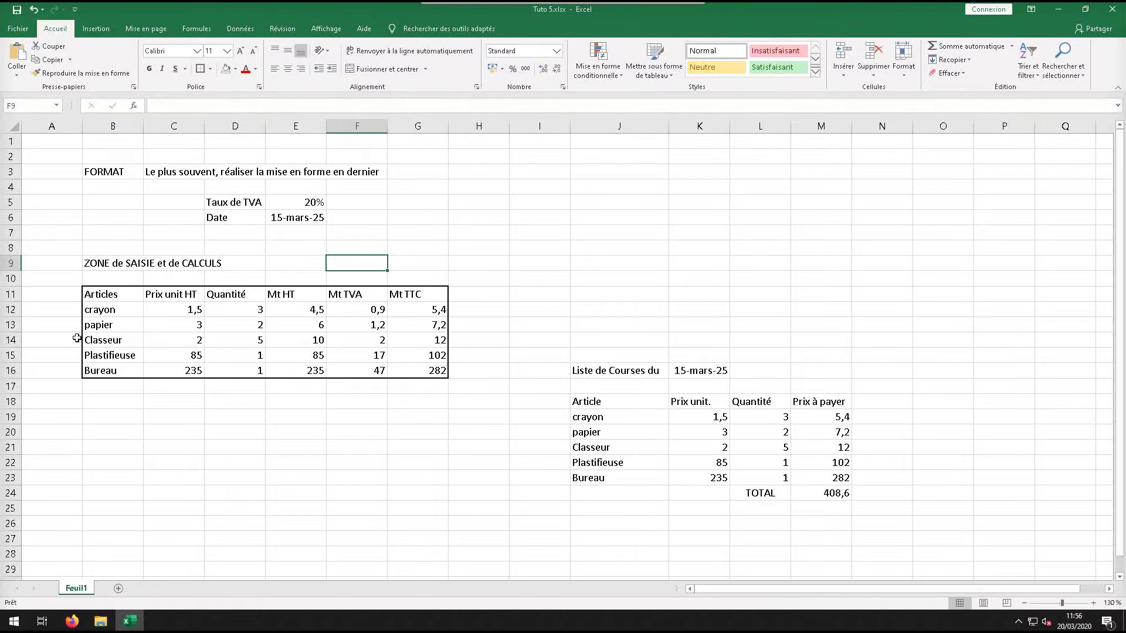
drag(180, 294, 369, 371)
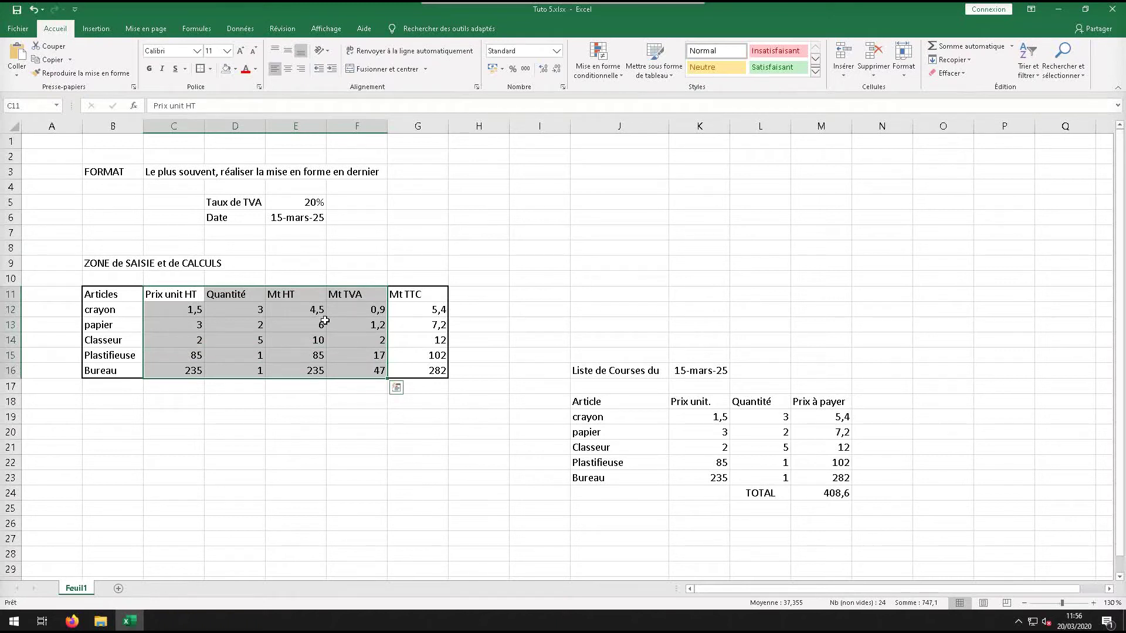
click(210, 69)
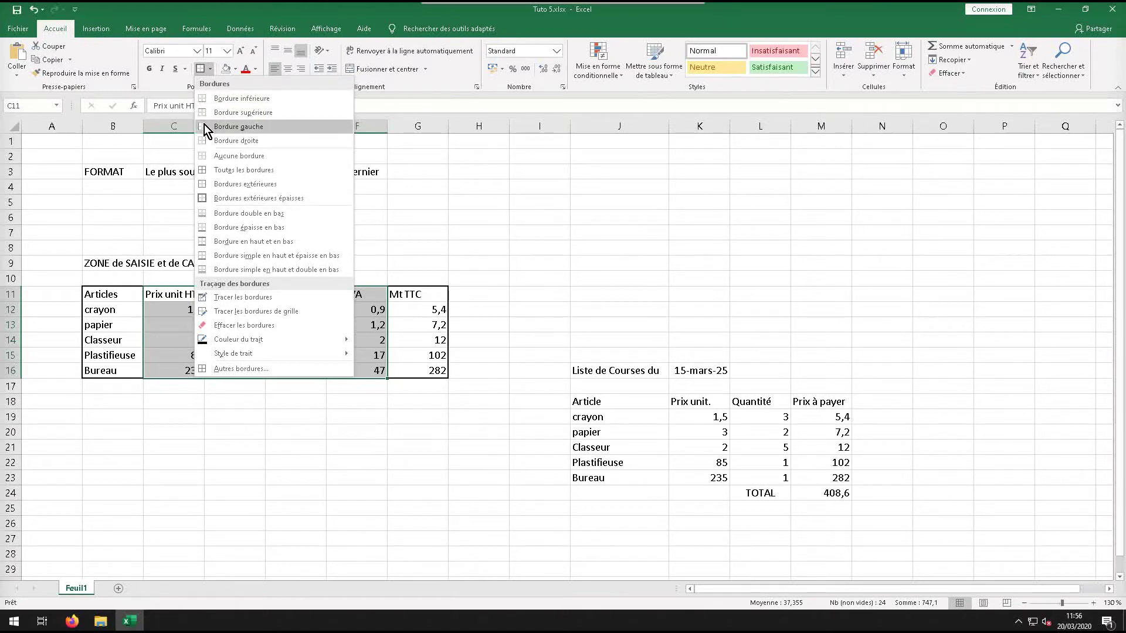
click(207, 127)
click(208, 71)
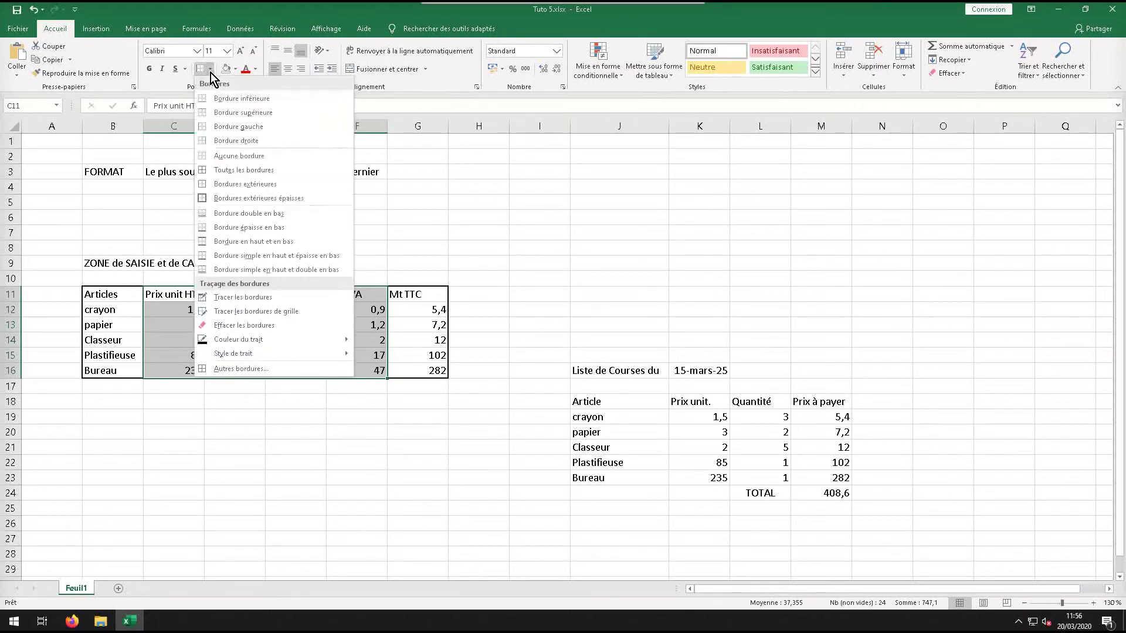
click(221, 141)
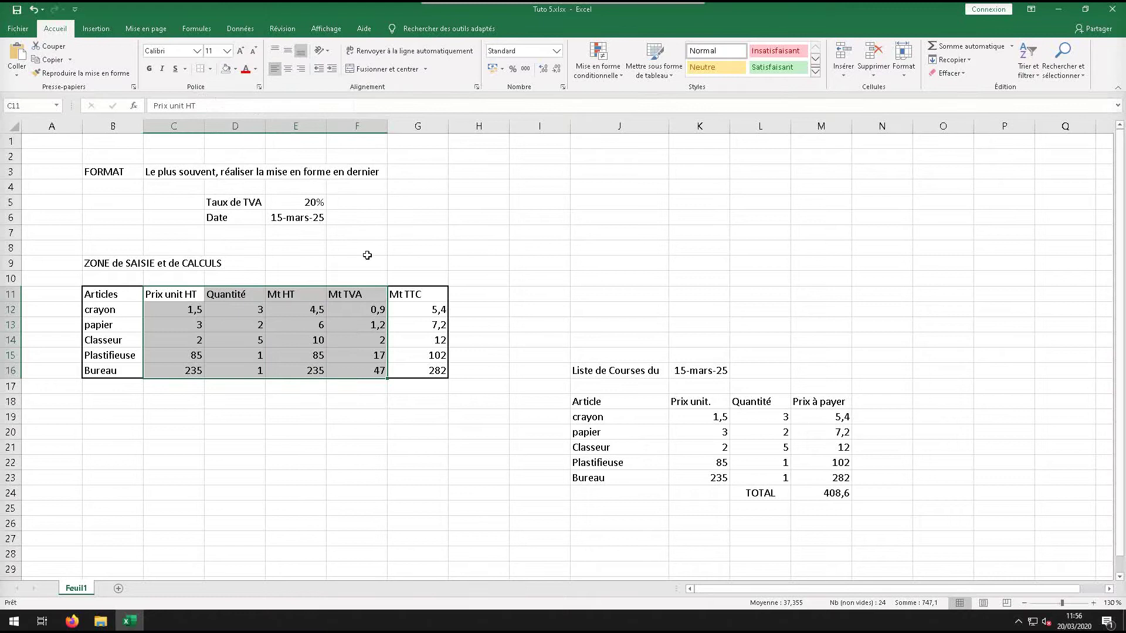
click(482, 249)
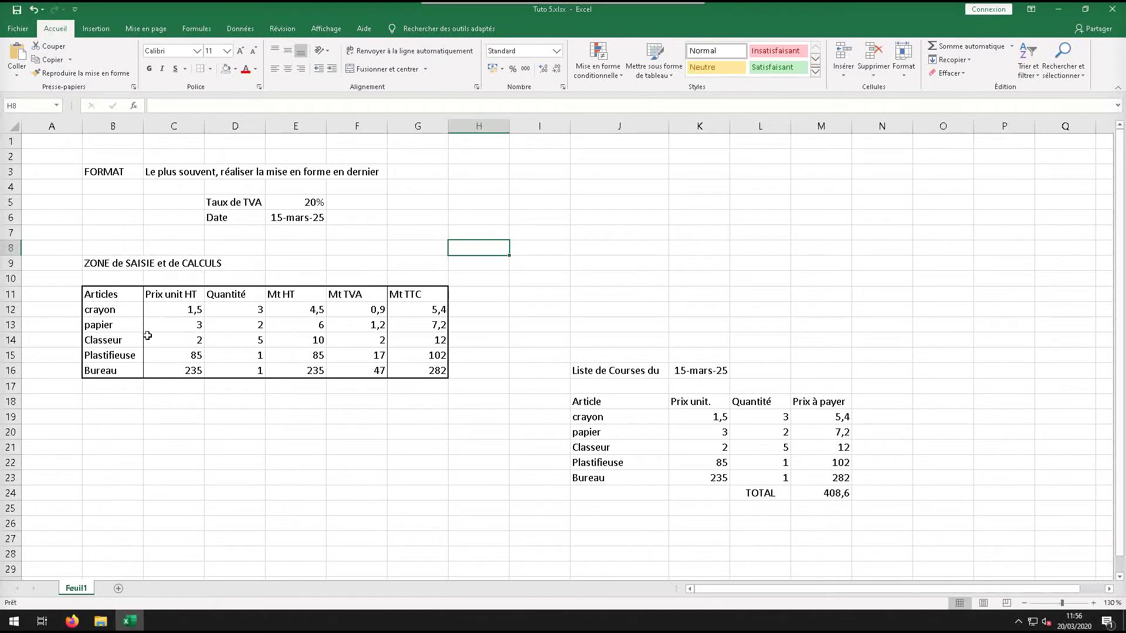
click(34, 9)
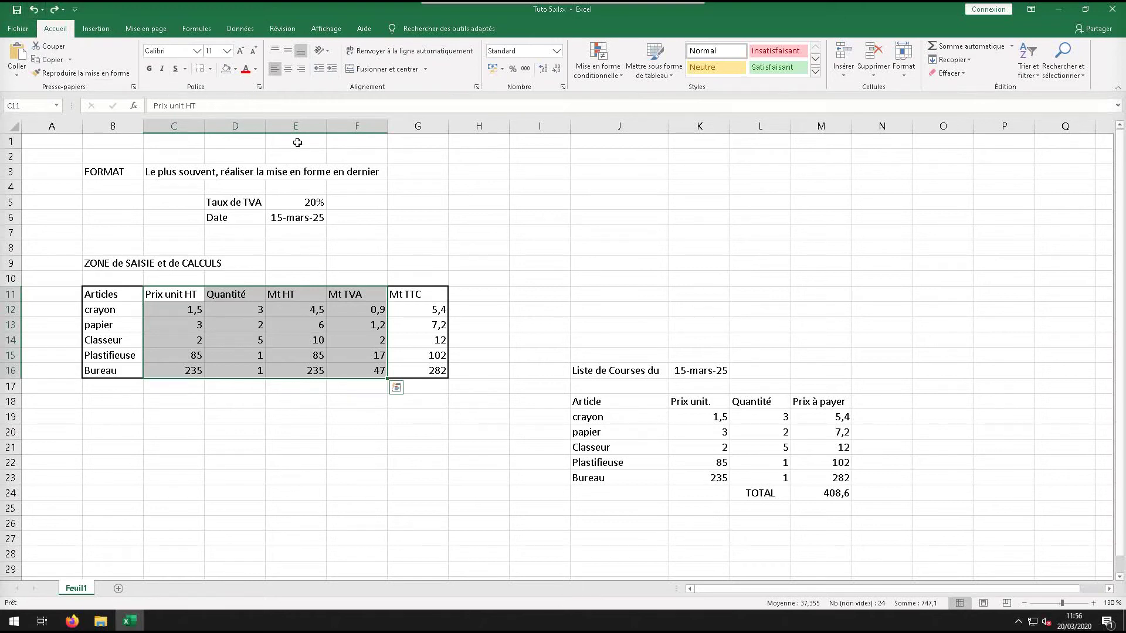
Add inside vertical and right-edge border lines to the Articles table in Format de cellule
click(260, 88)
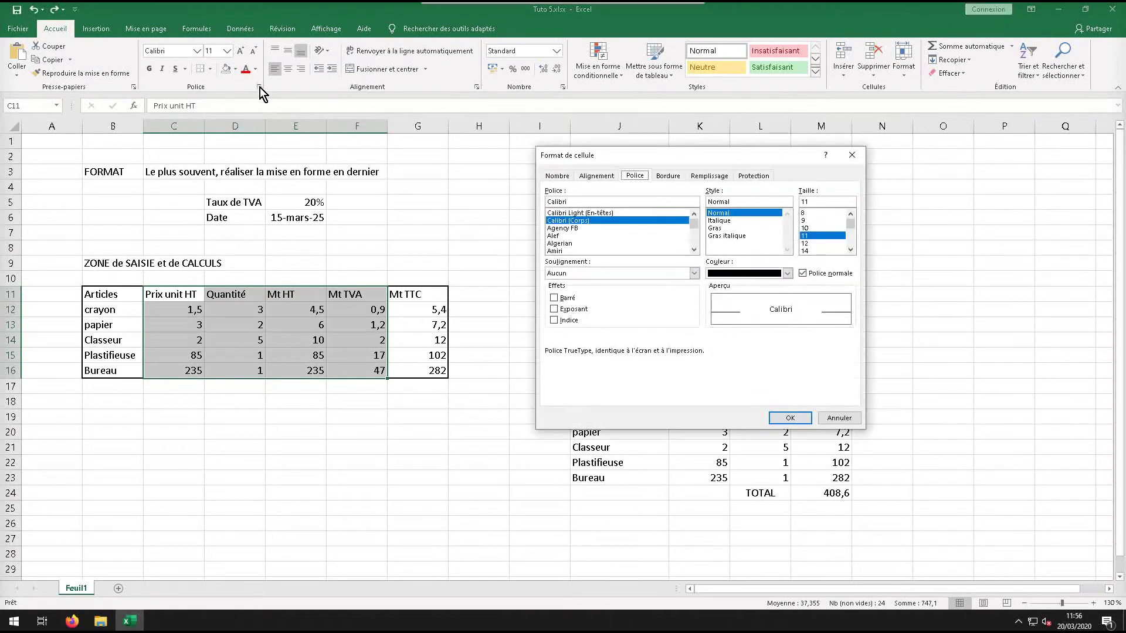
click(669, 177)
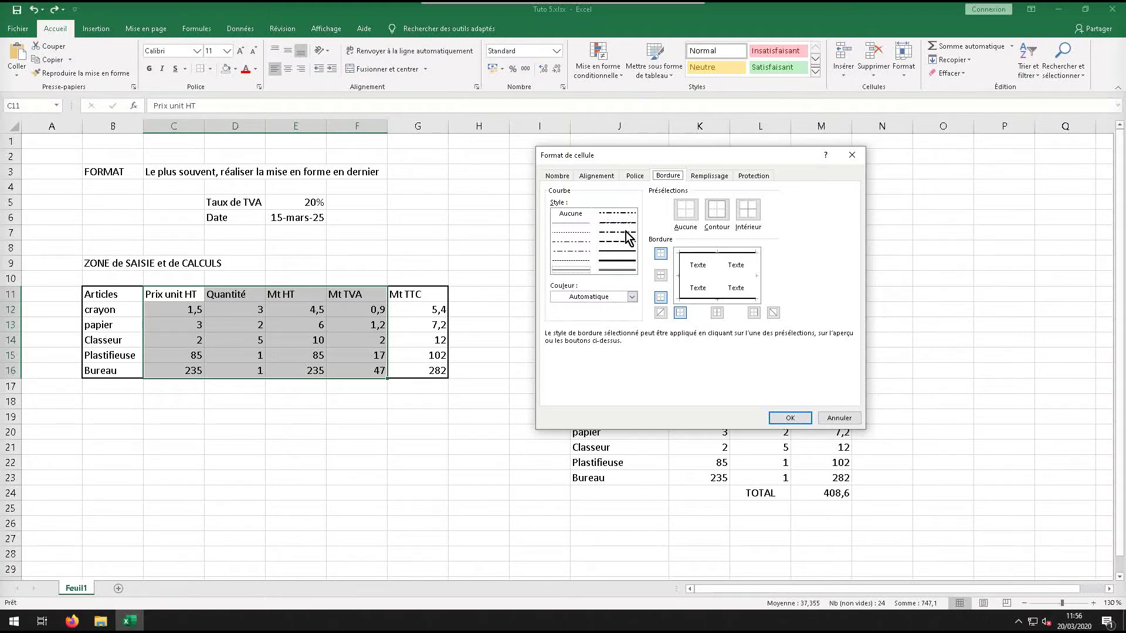
click(571, 270)
click(718, 271)
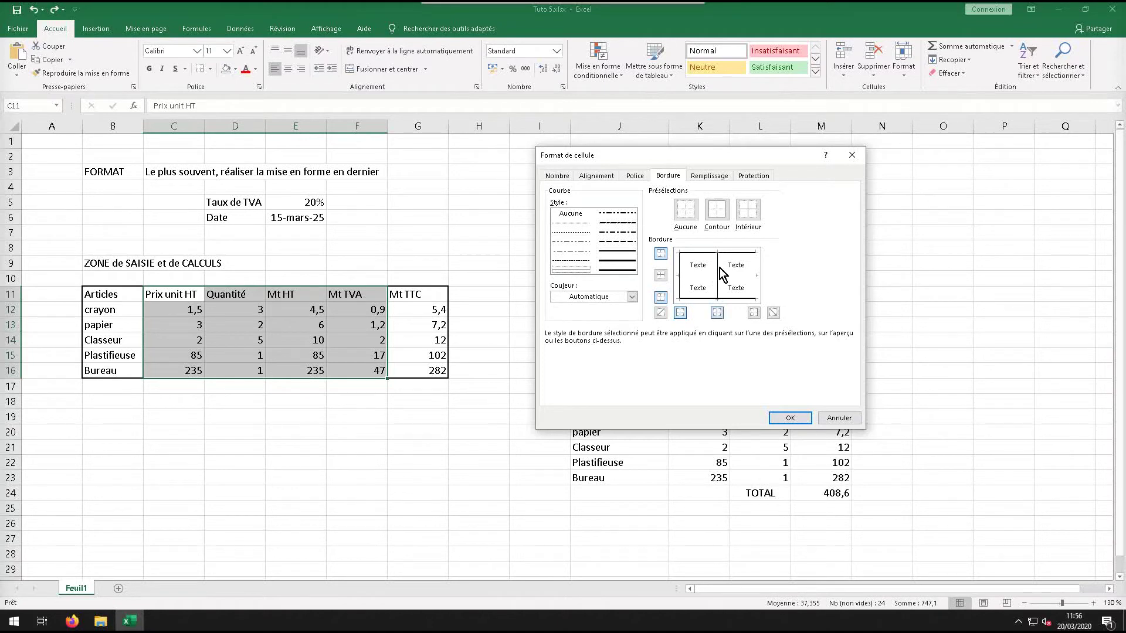
click(752, 271)
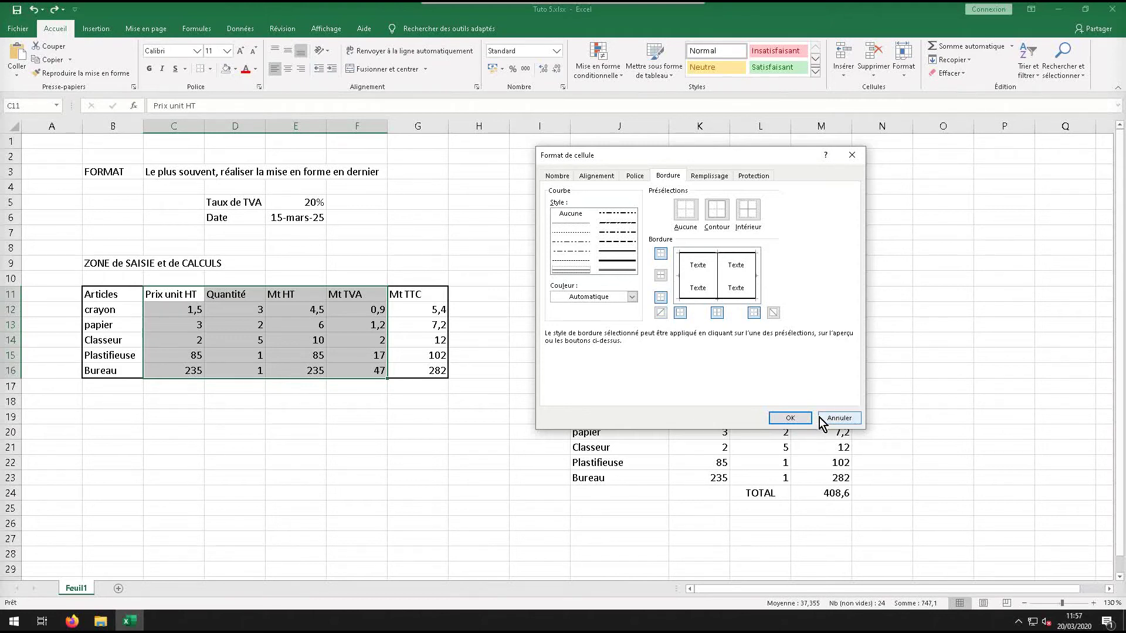
click(792, 417)
click(283, 450)
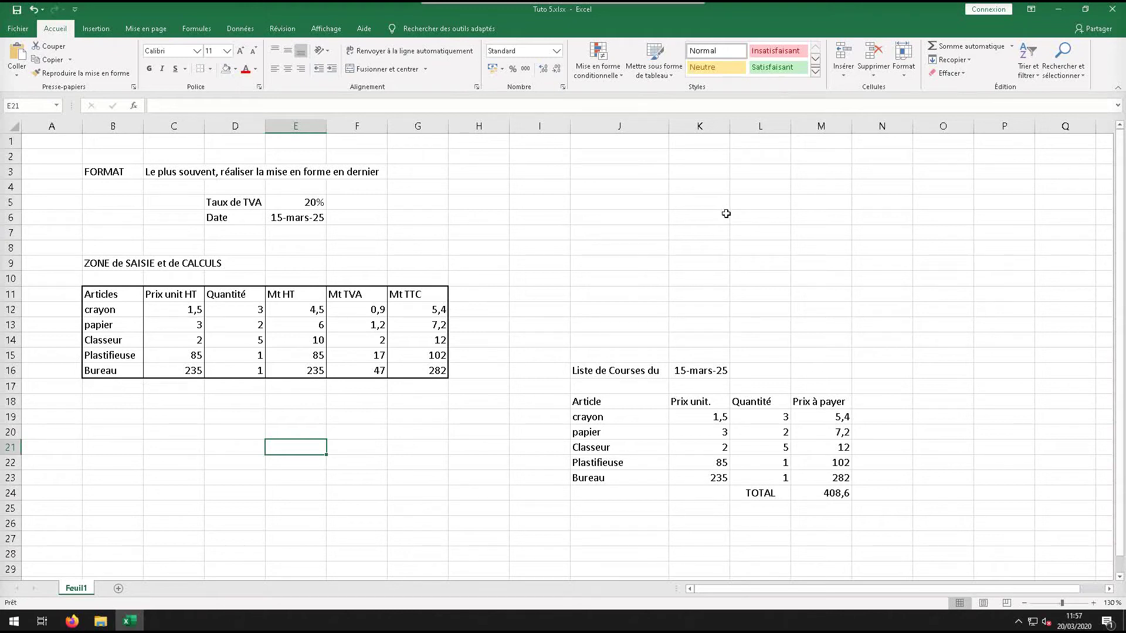
Give the header row B11:G11 a double-line bottom border
drag(122, 298, 427, 295)
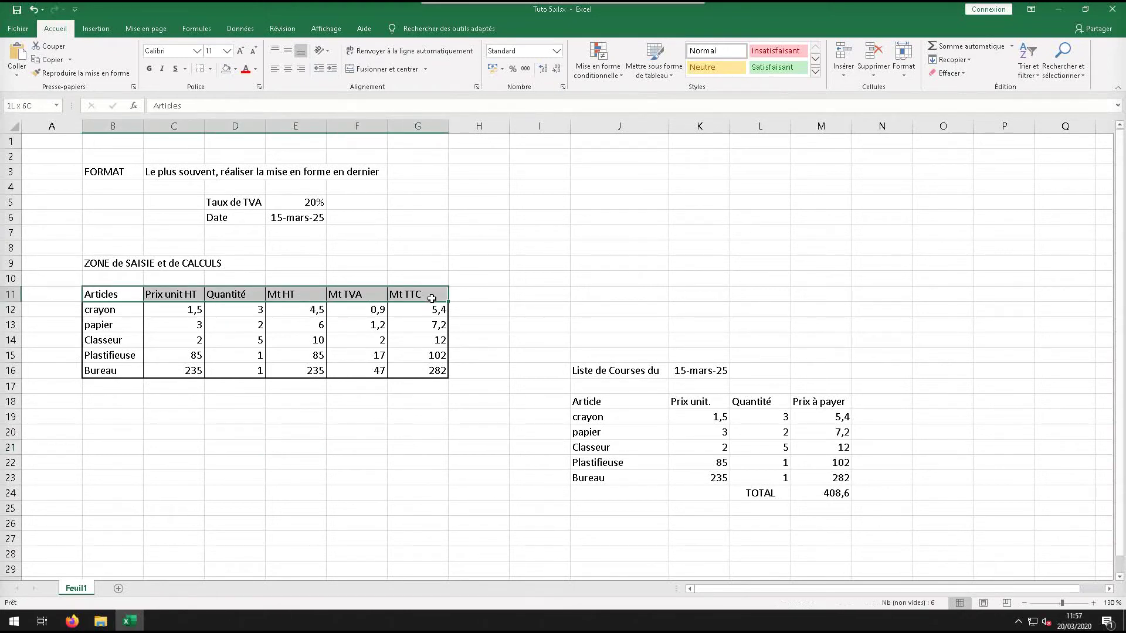
click(211, 69)
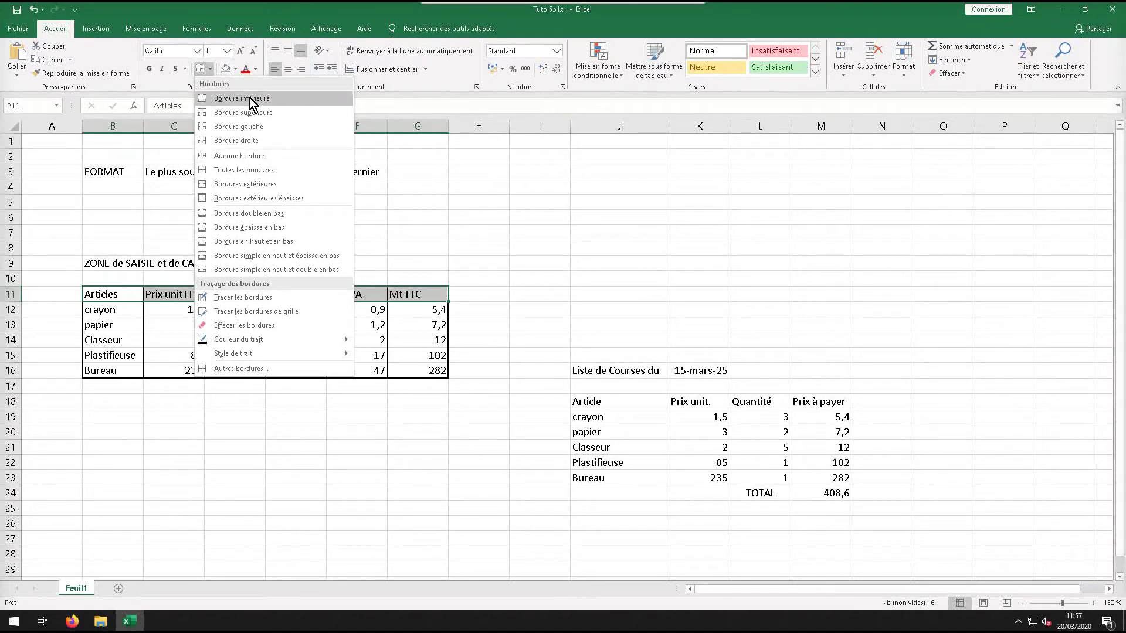
key(Escape)
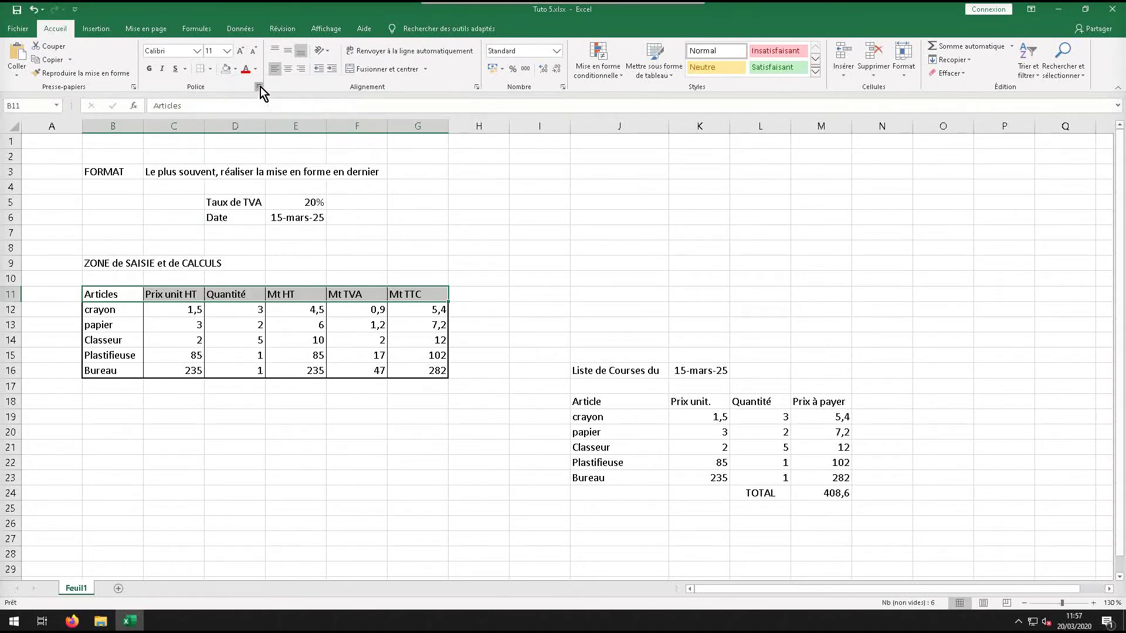
click(258, 87)
click(668, 176)
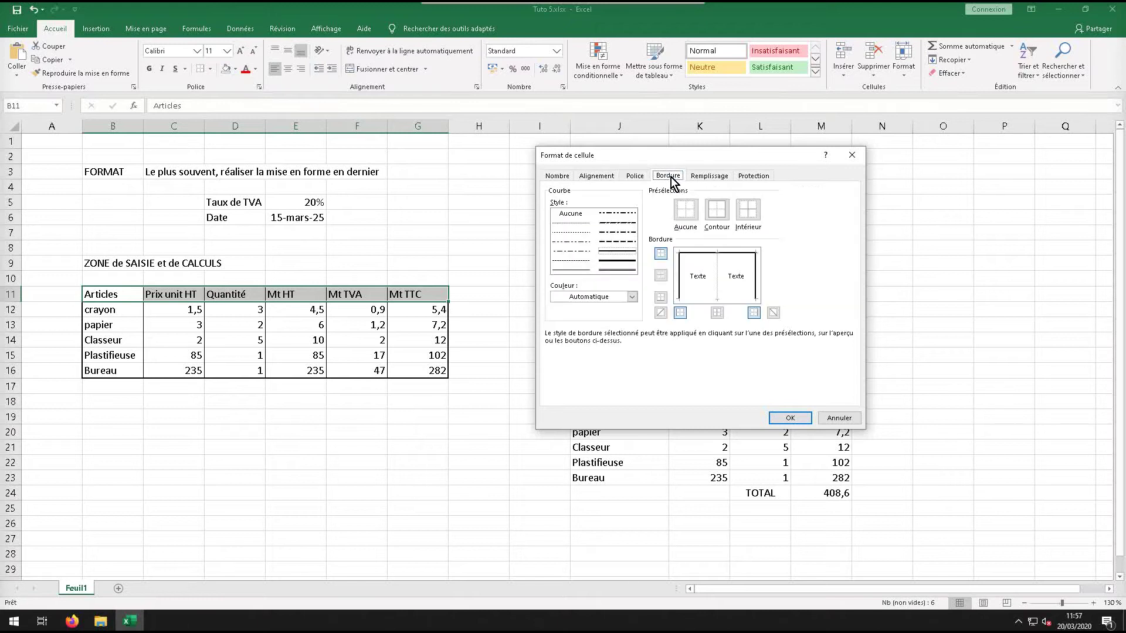
click(571, 268)
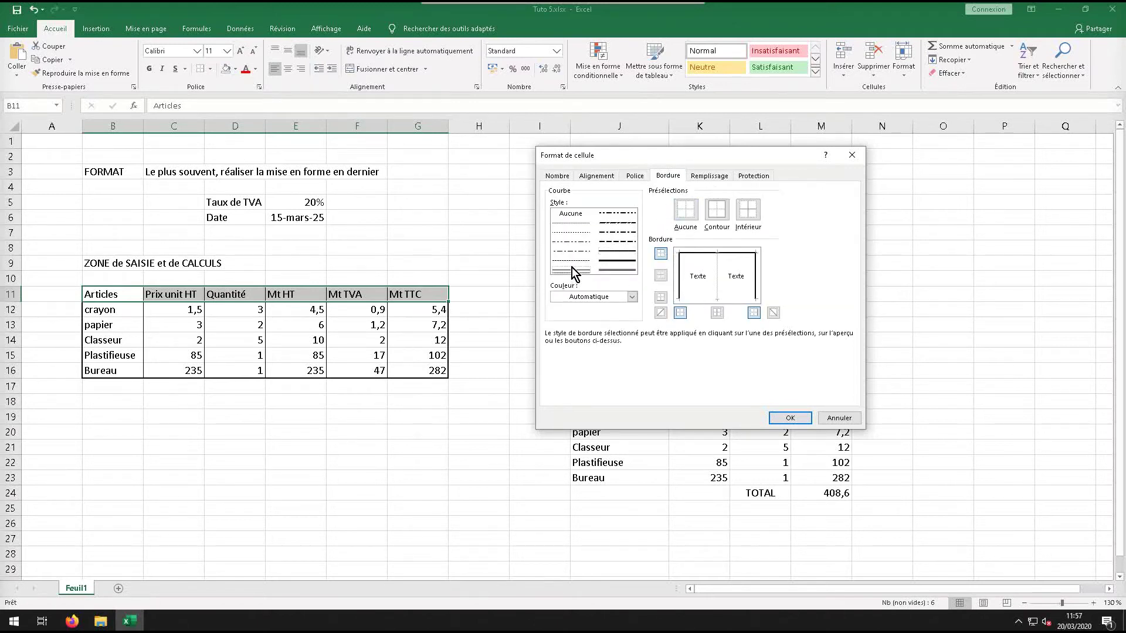
click(698, 301)
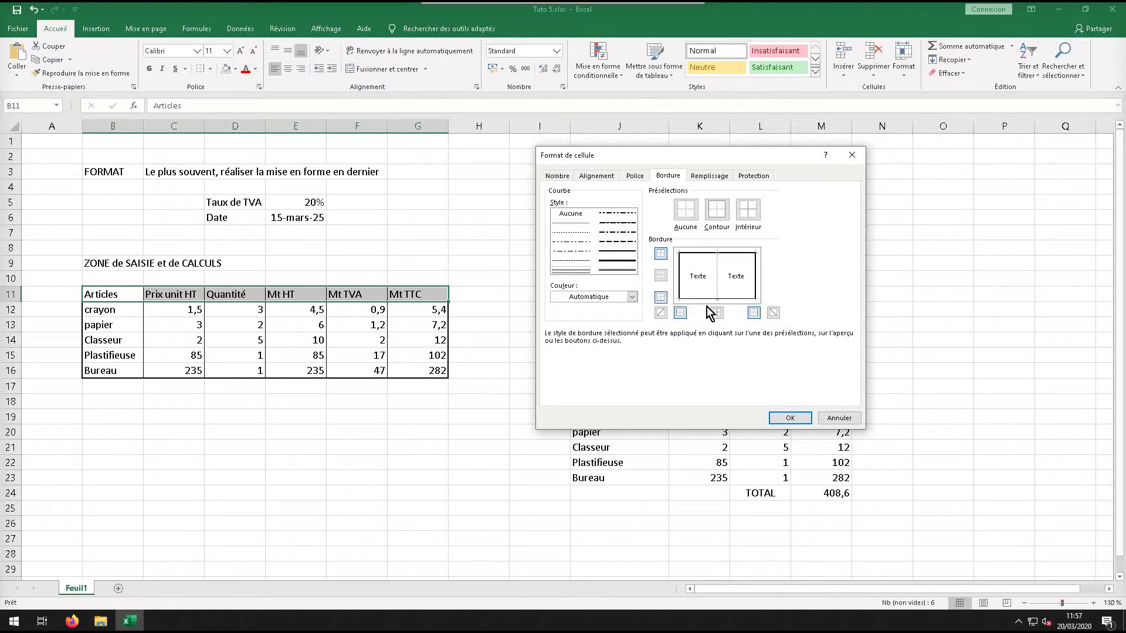
click(790, 418)
click(176, 432)
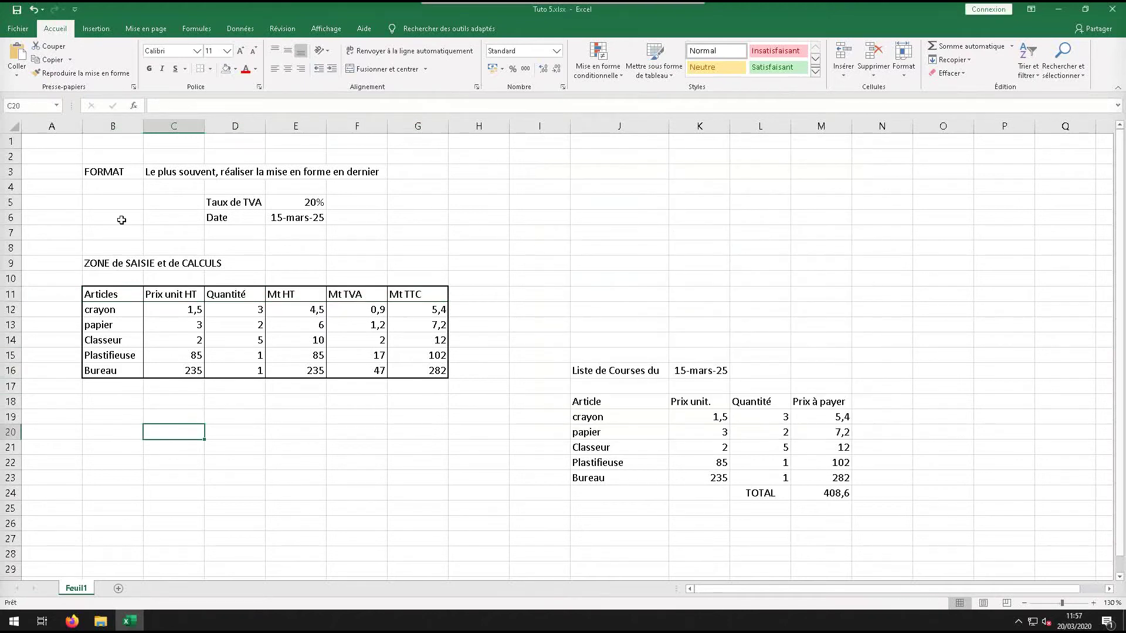
Draw a rising diagonal border line across cell H5
click(474, 202)
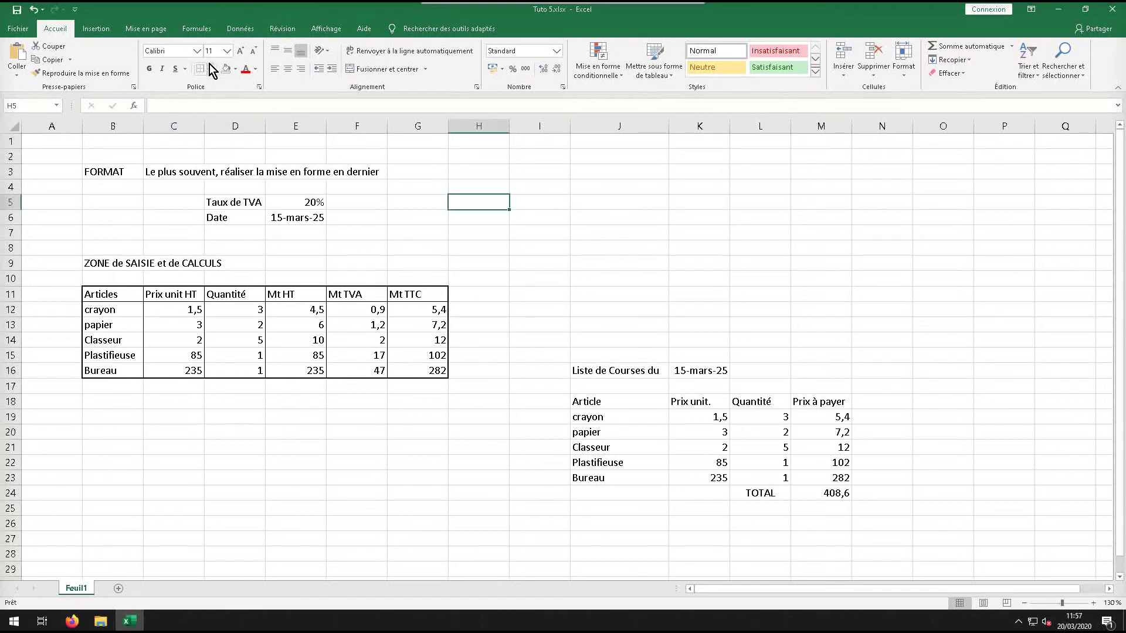
right_click(484, 203)
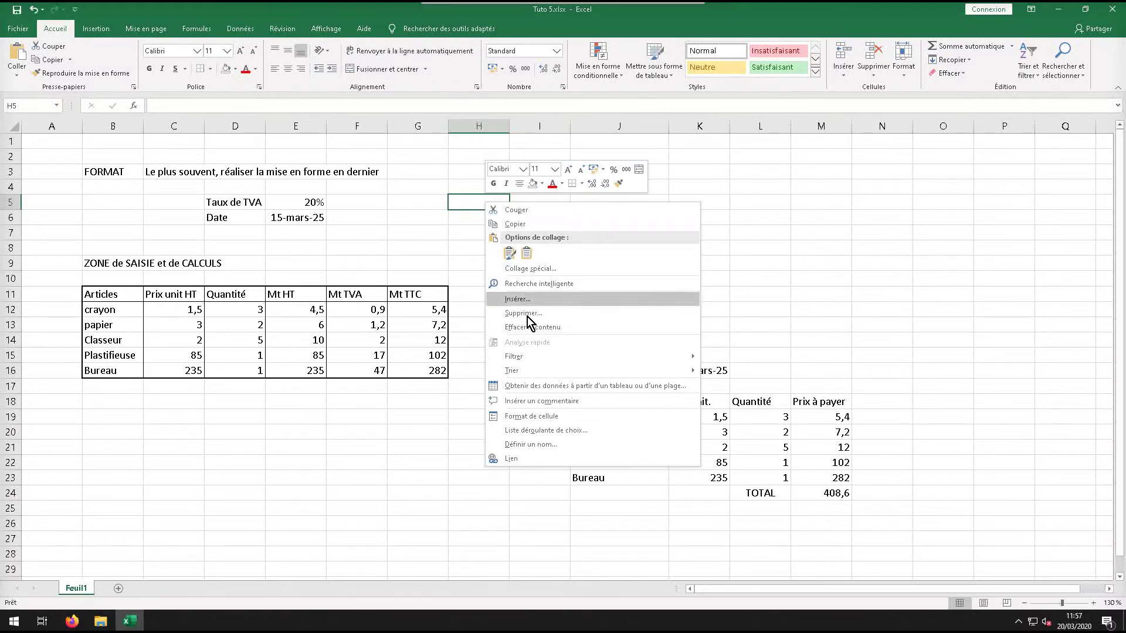
click(523, 418)
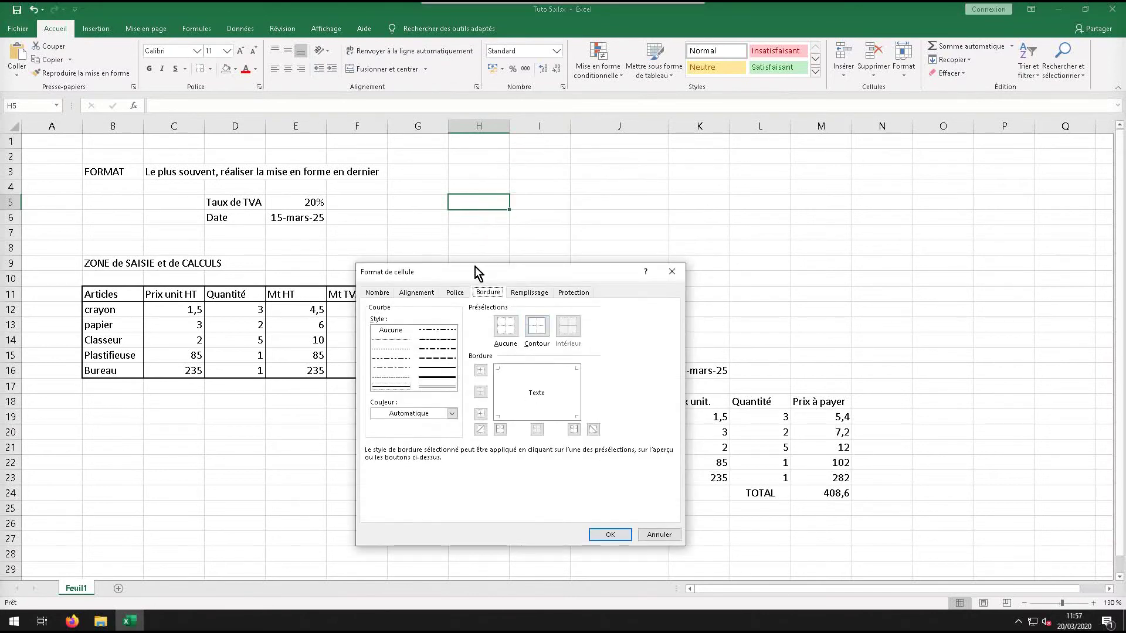
click(481, 431)
click(600, 533)
click(545, 248)
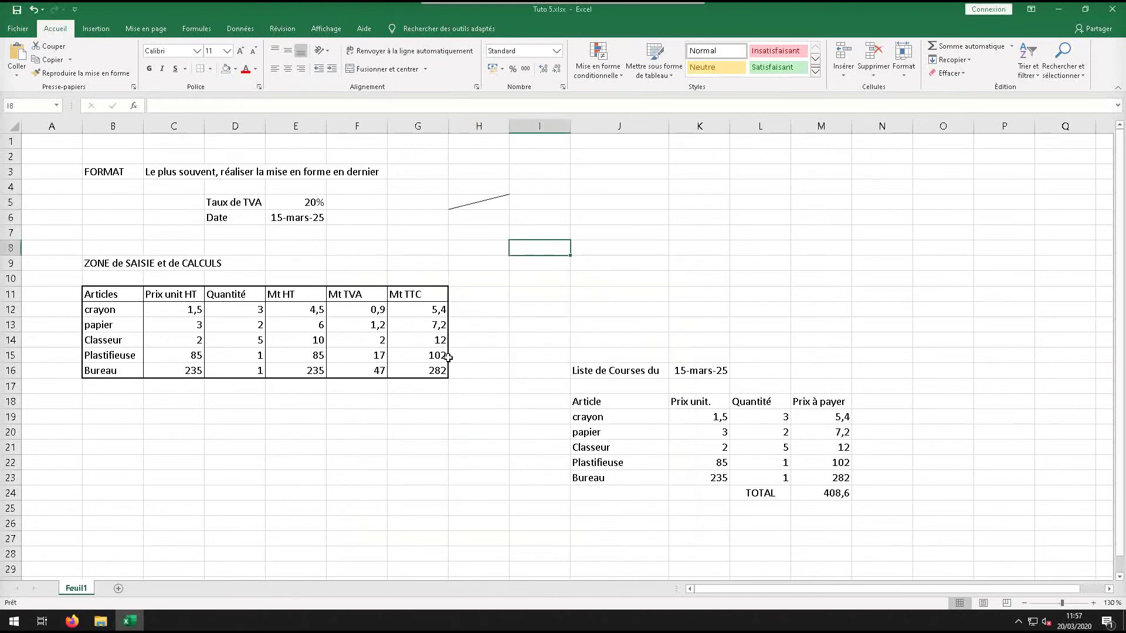
click(107, 264)
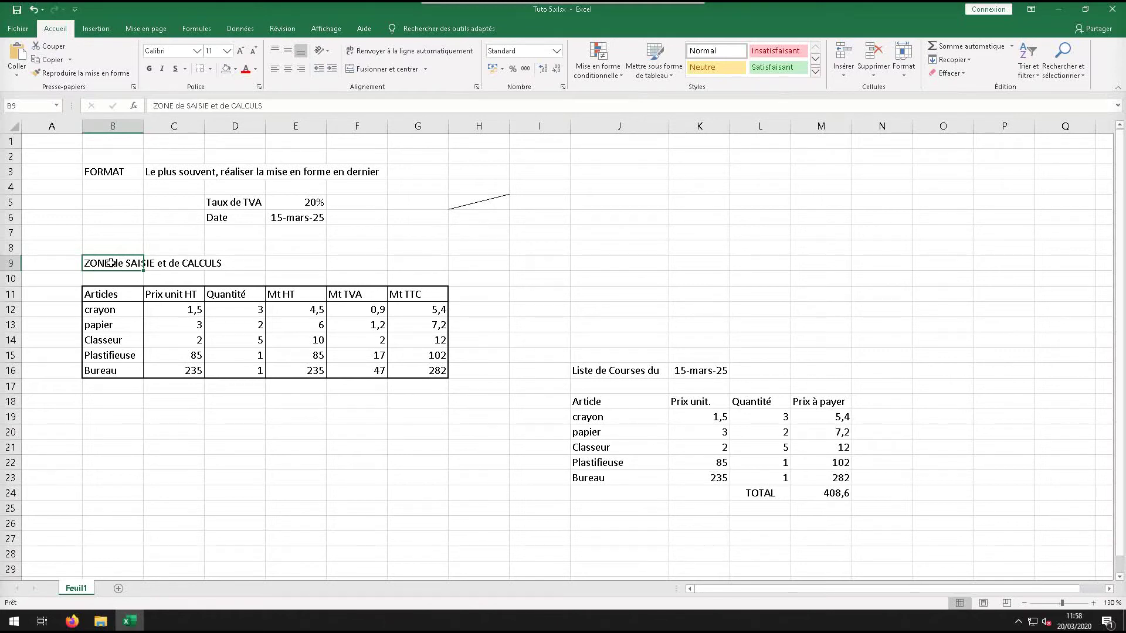
click(165, 265)
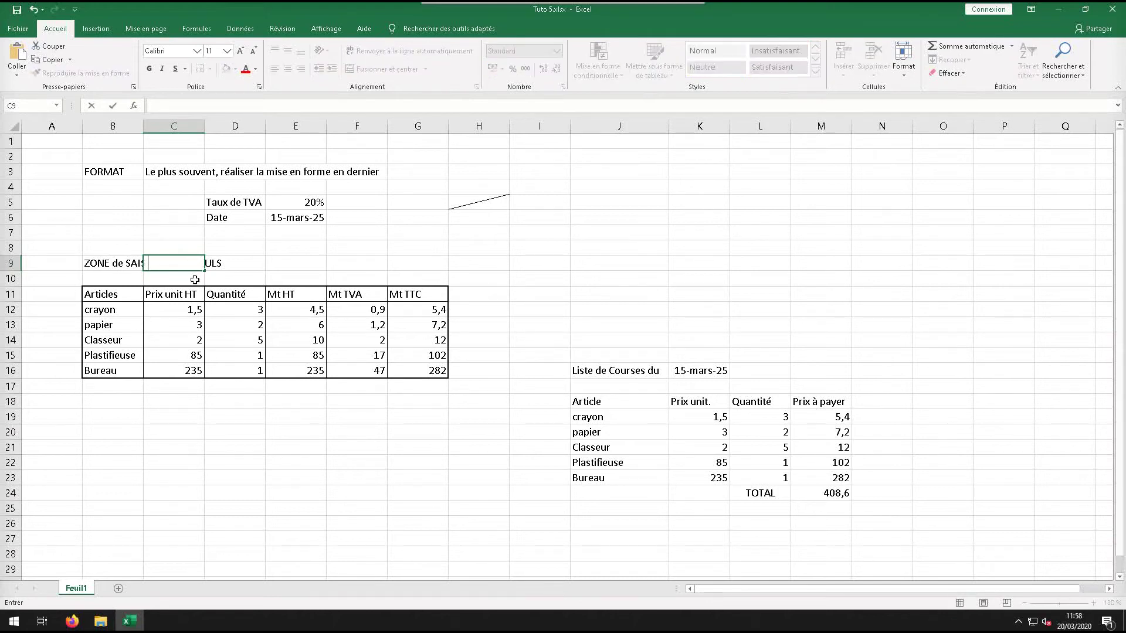
key(Return)
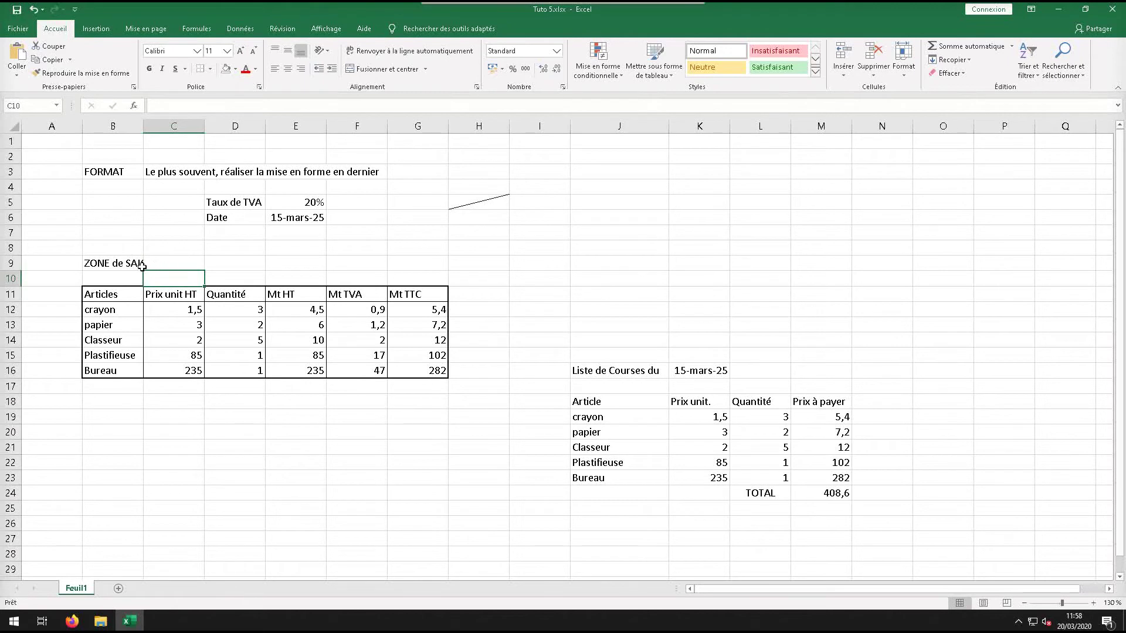
click(168, 267)
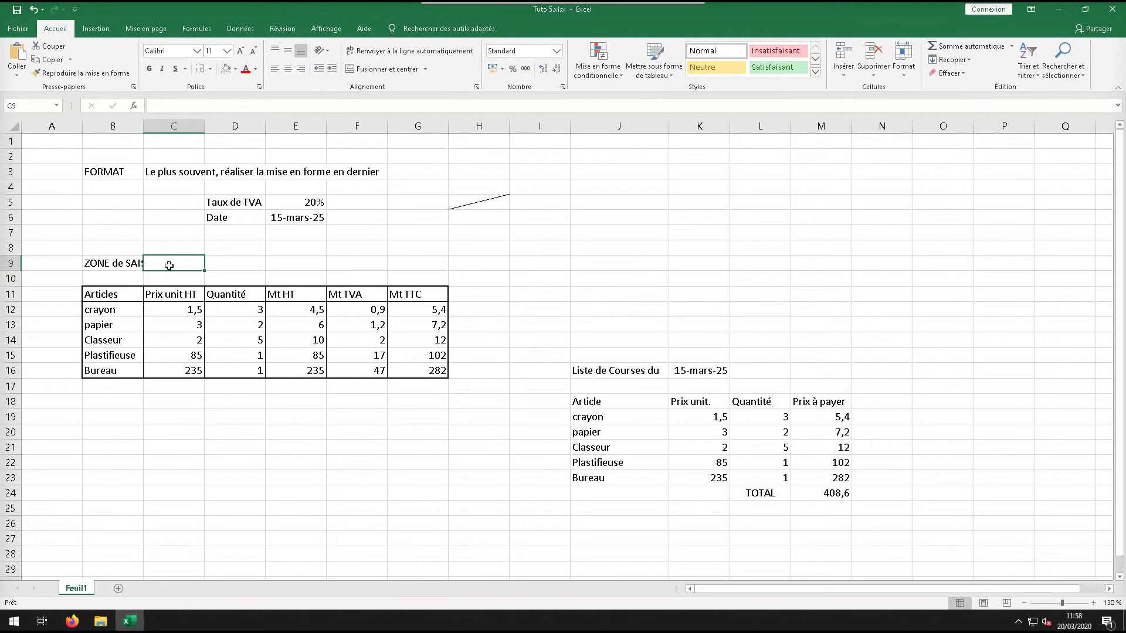
key(BackSpace)
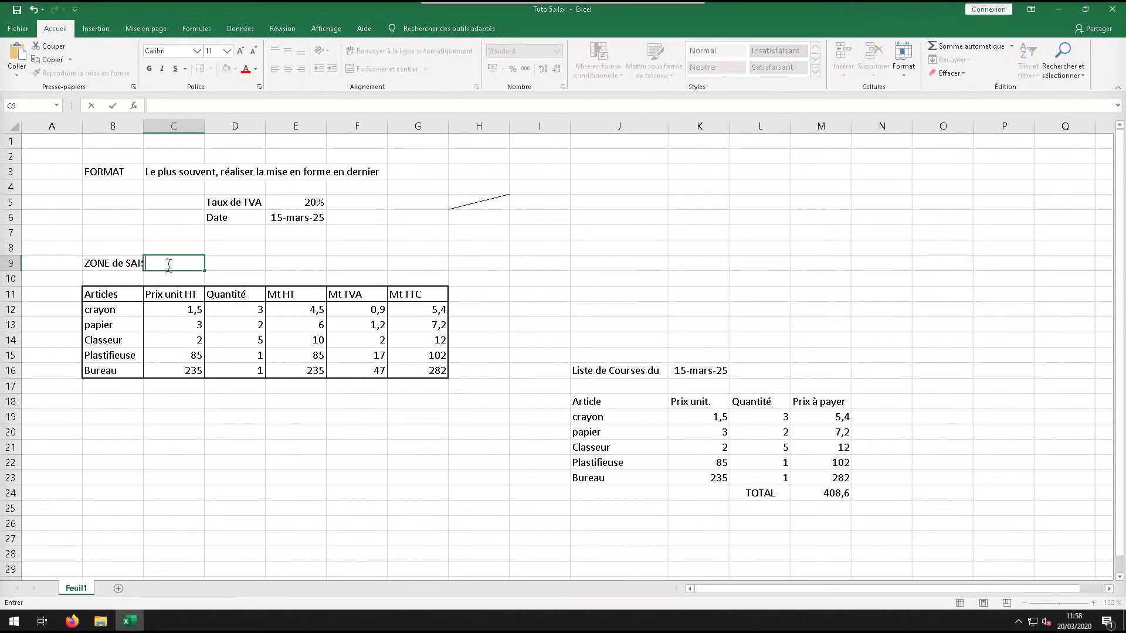
key(Return)
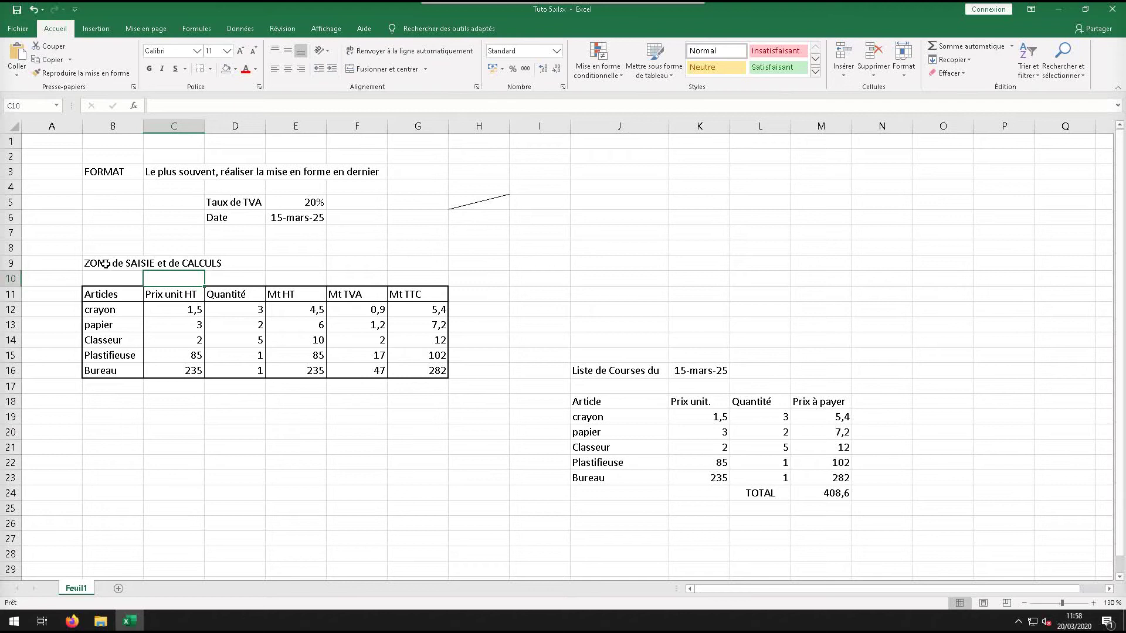
drag(104, 264, 411, 261)
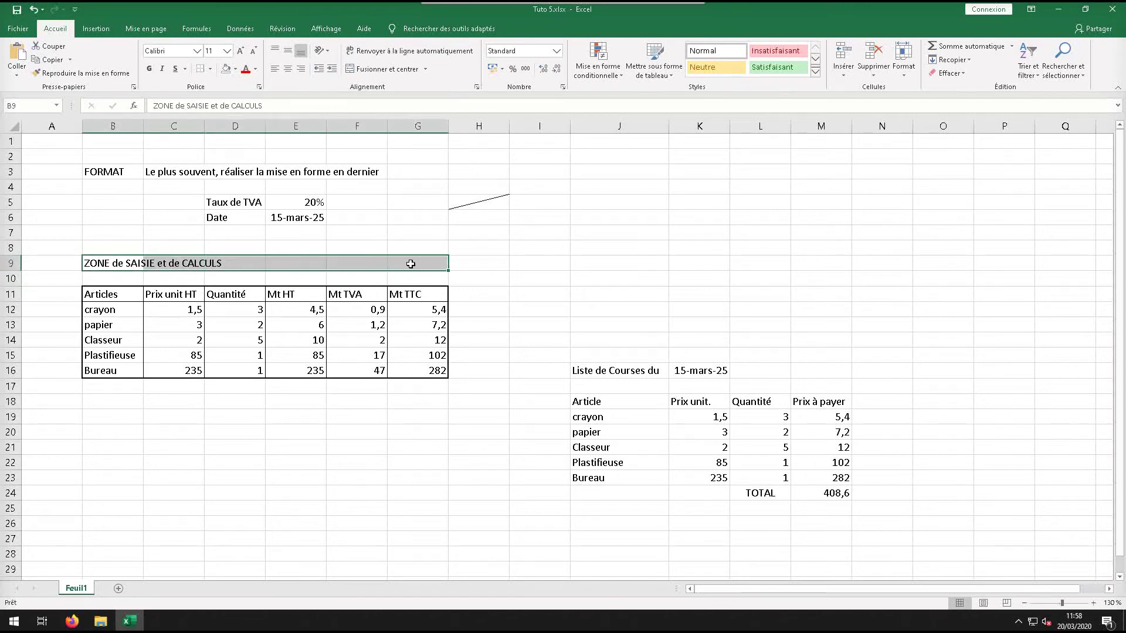
Merge B9:G9 and centre the ZONE de SAISIE et de CALCULS title
click(406, 69)
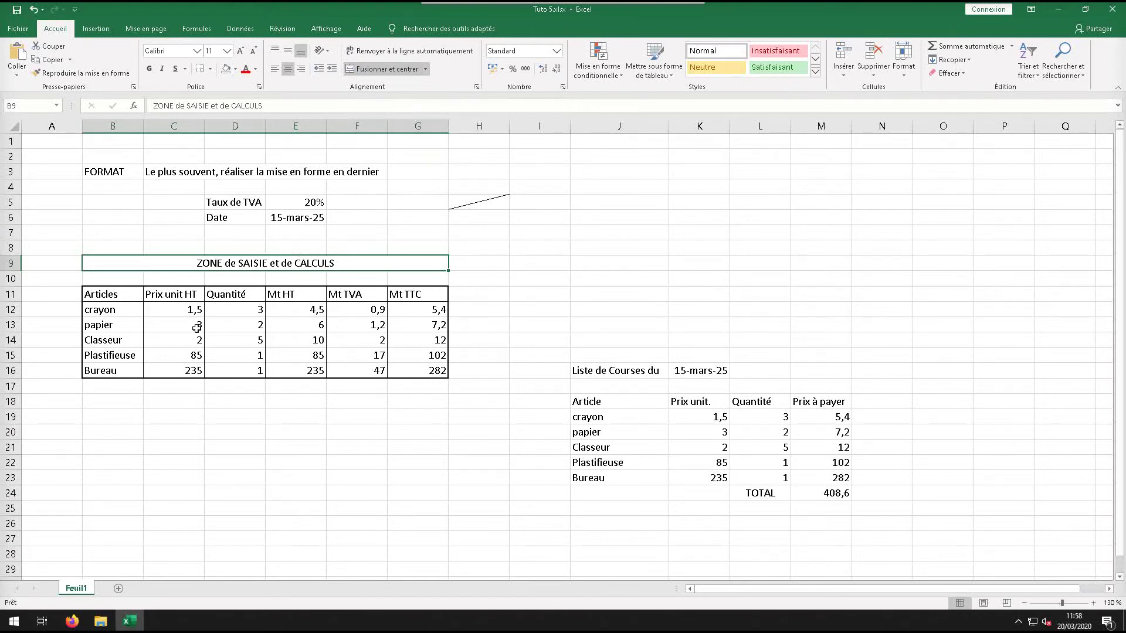
Centre the headers and values in C11:G16 horizontally
drag(153, 299, 440, 372)
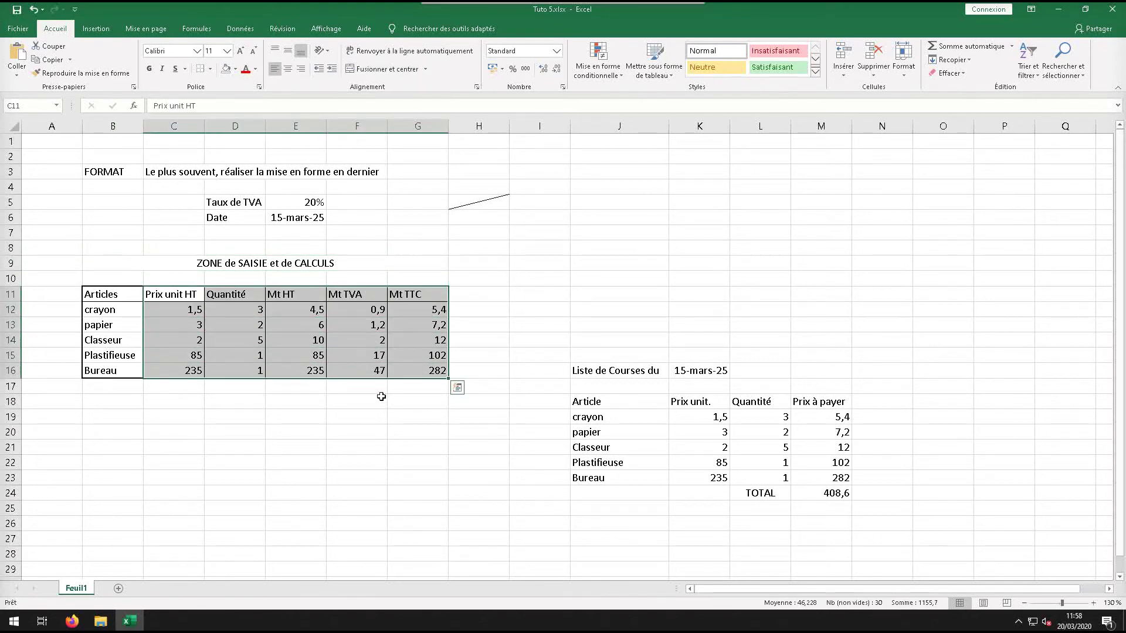
click(288, 66)
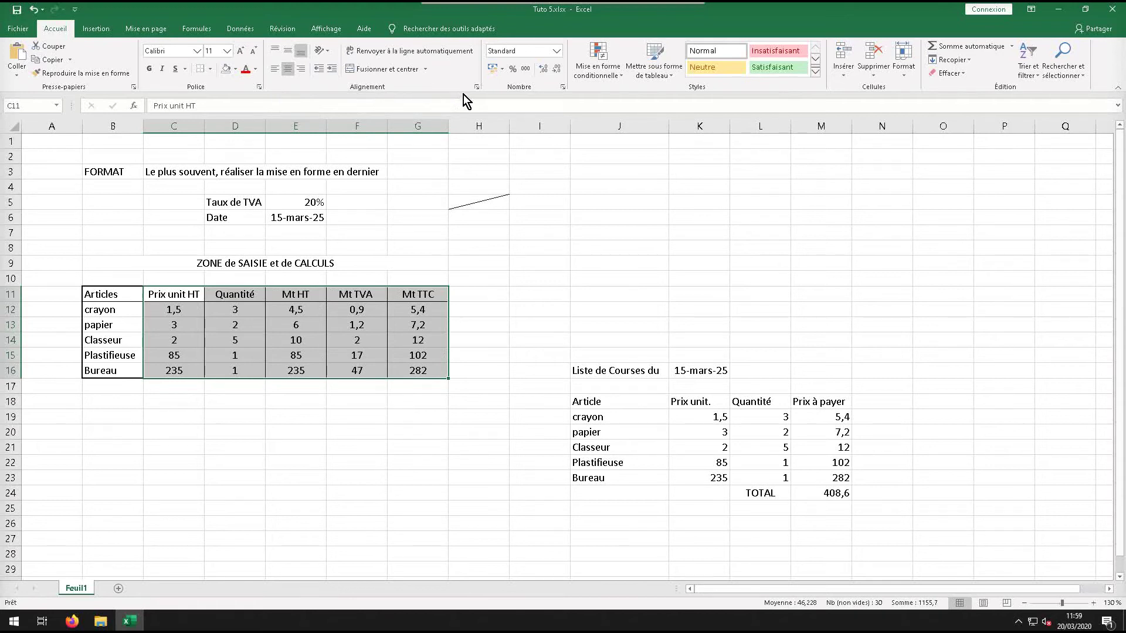
click(477, 88)
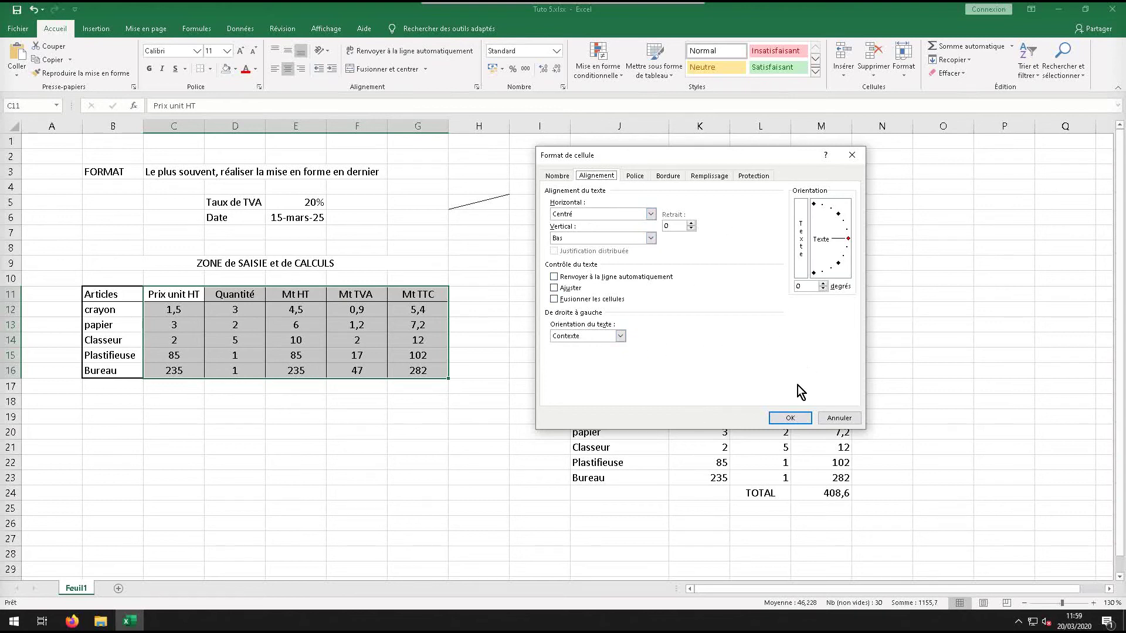
click(790, 417)
click(234, 386)
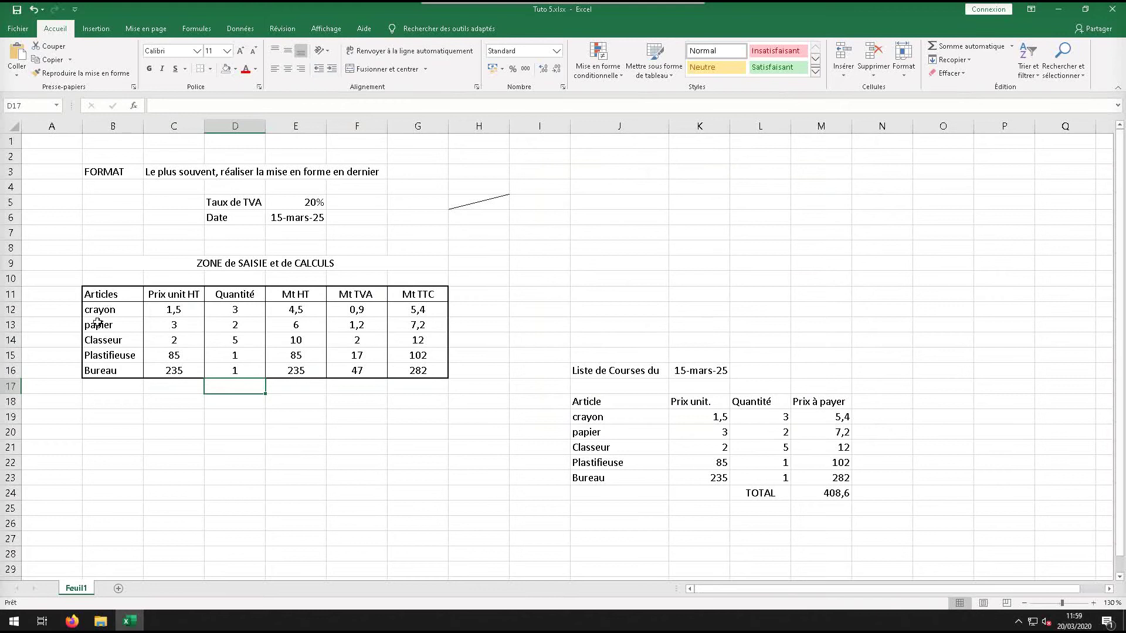
Copy the Articles table's formatting onto the shopping list table J18:M23
drag(101, 293, 409, 366)
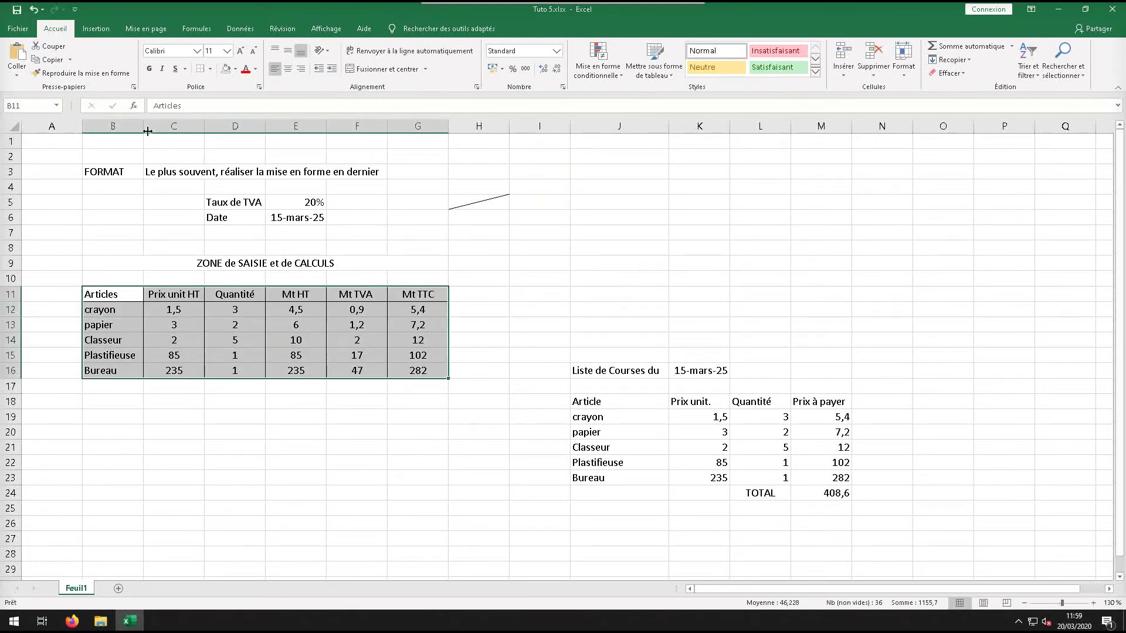
click(108, 75)
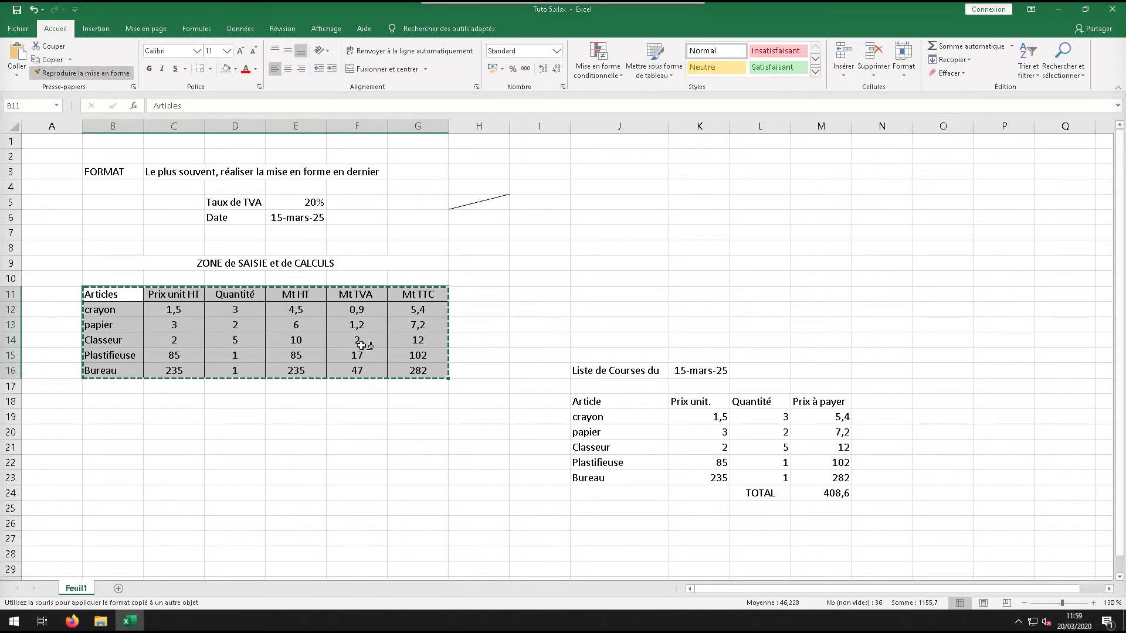
drag(628, 406, 838, 479)
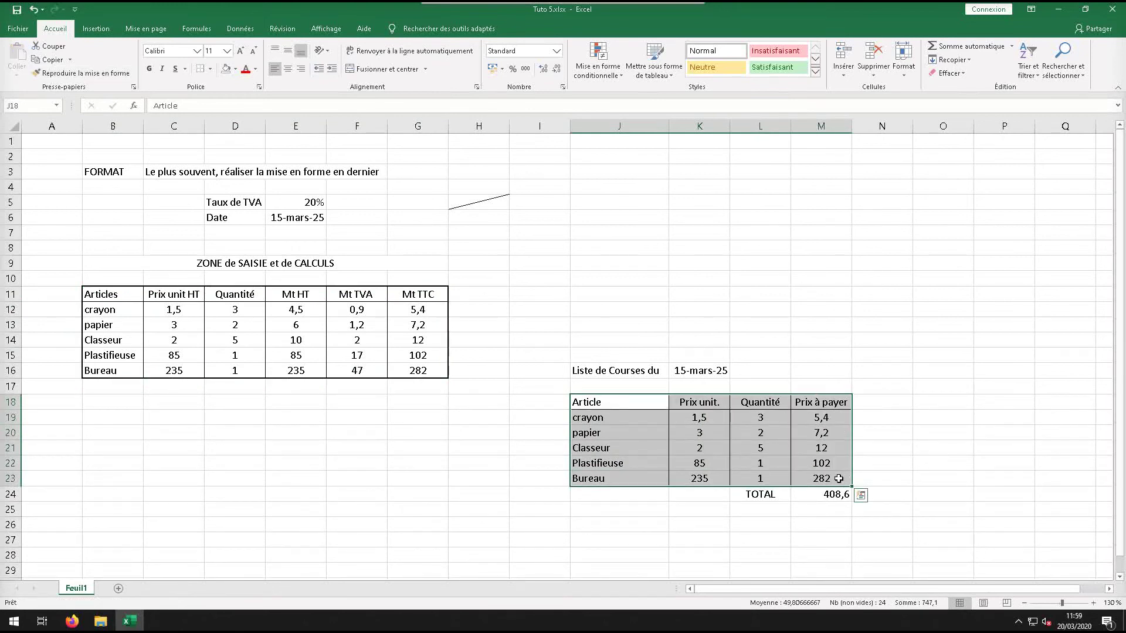
click(746, 280)
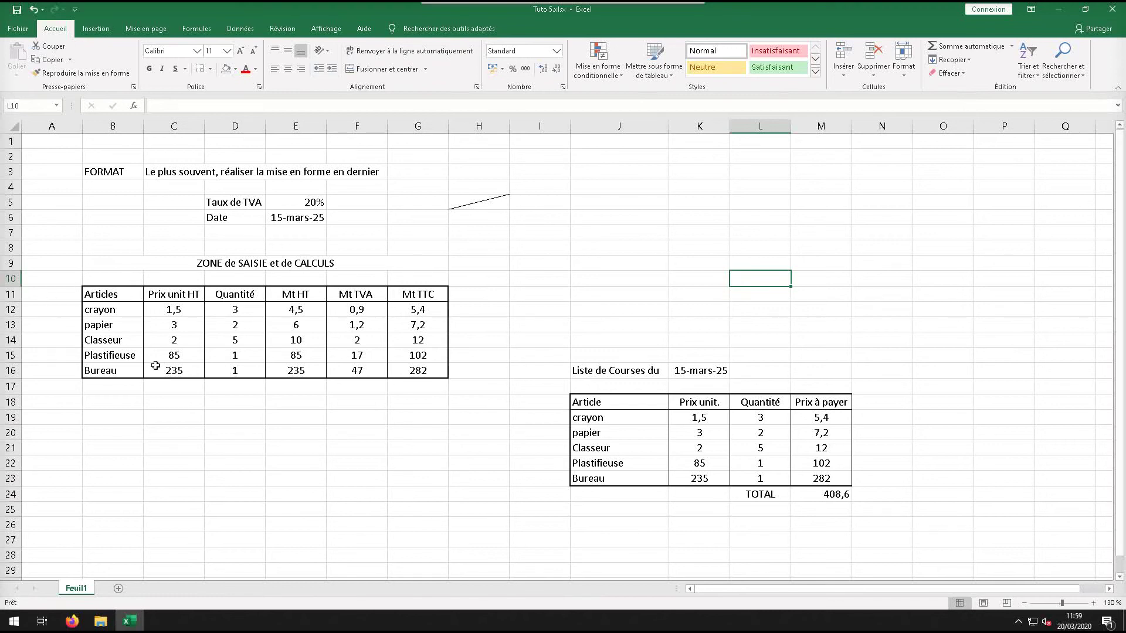
drag(596, 399, 842, 480)
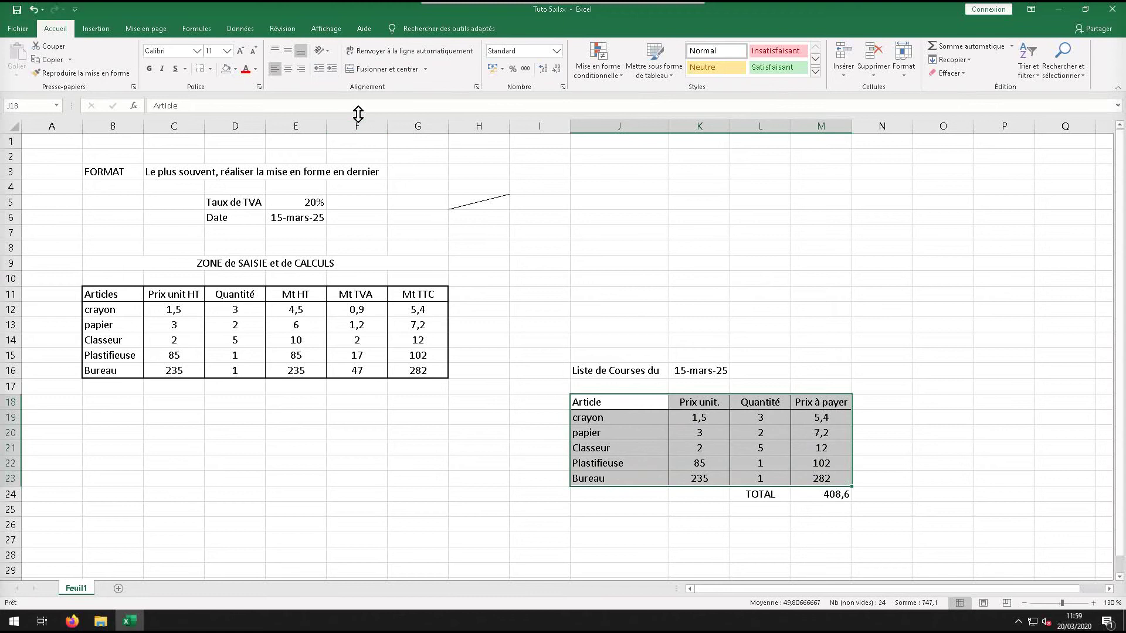
Thick-outline the shopping list J18:M23 and centre the 408,6 total in M24
click(209, 70)
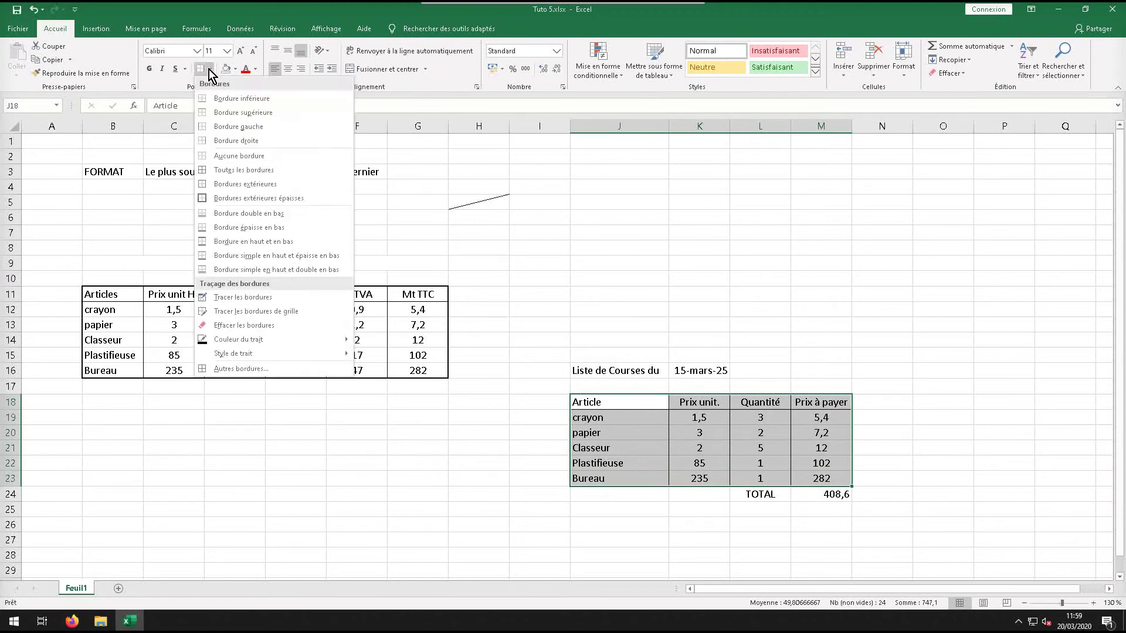
click(234, 200)
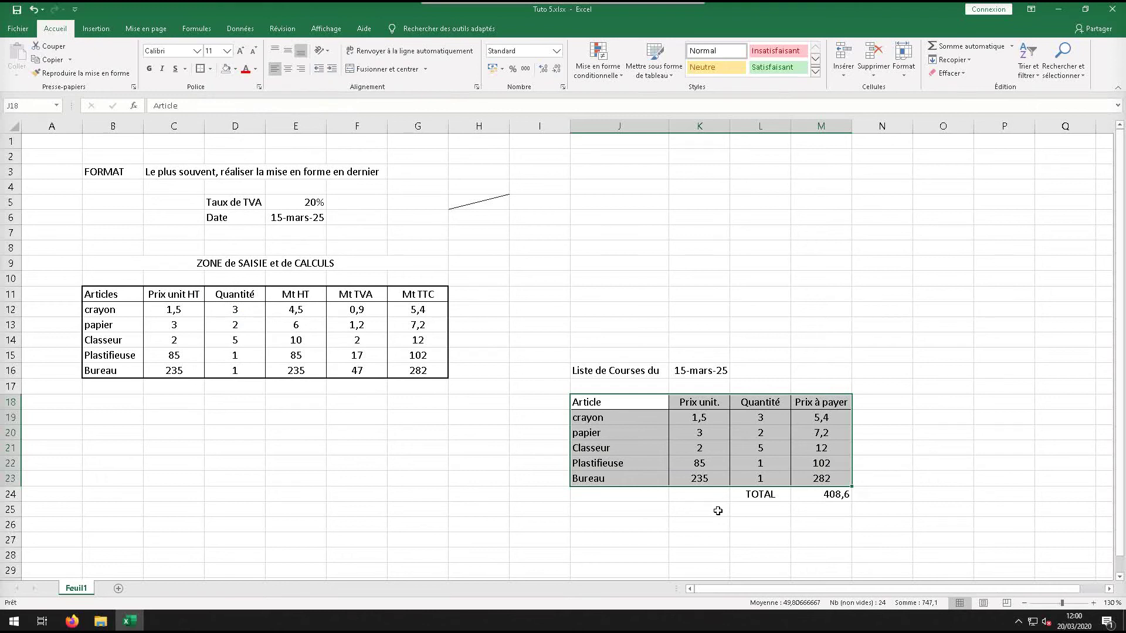
click(833, 495)
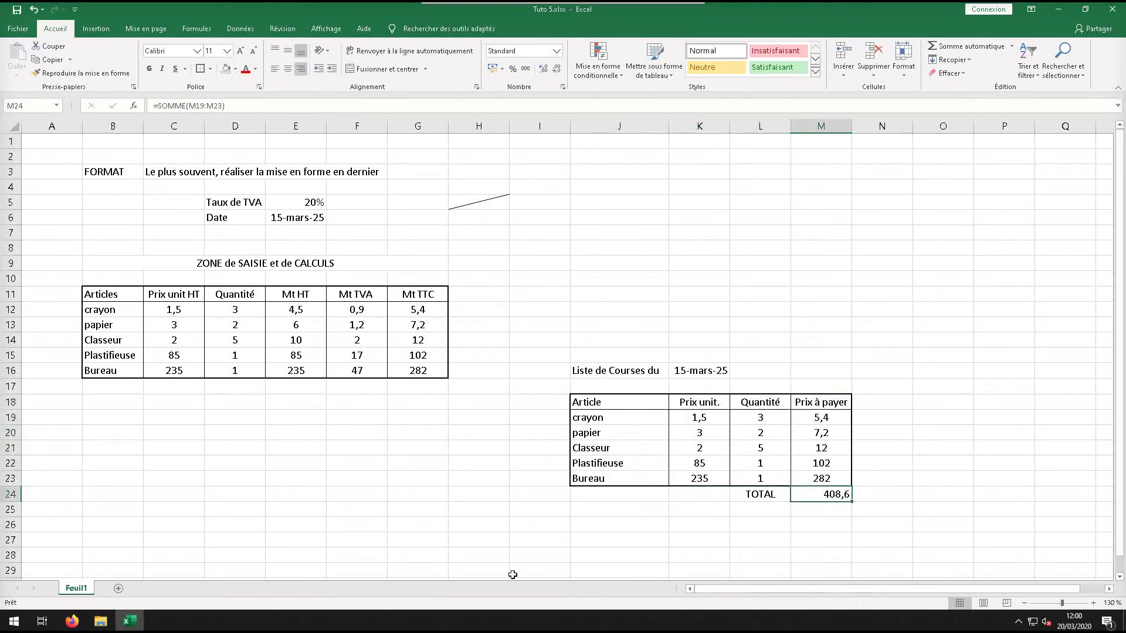
click(284, 68)
click(416, 494)
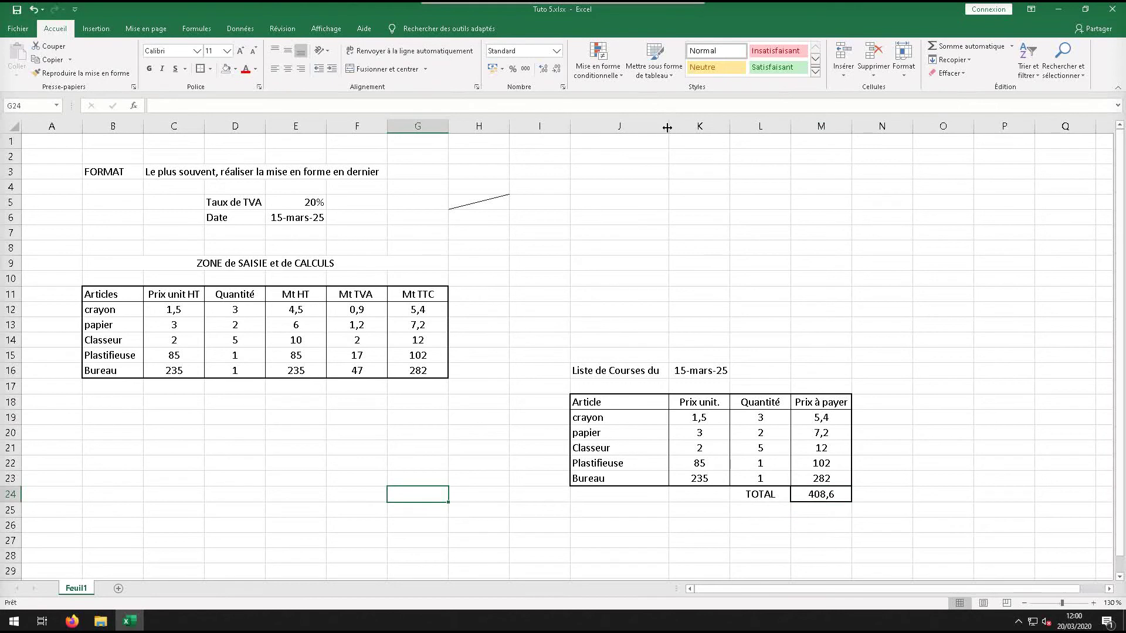
drag(668, 126, 618, 132)
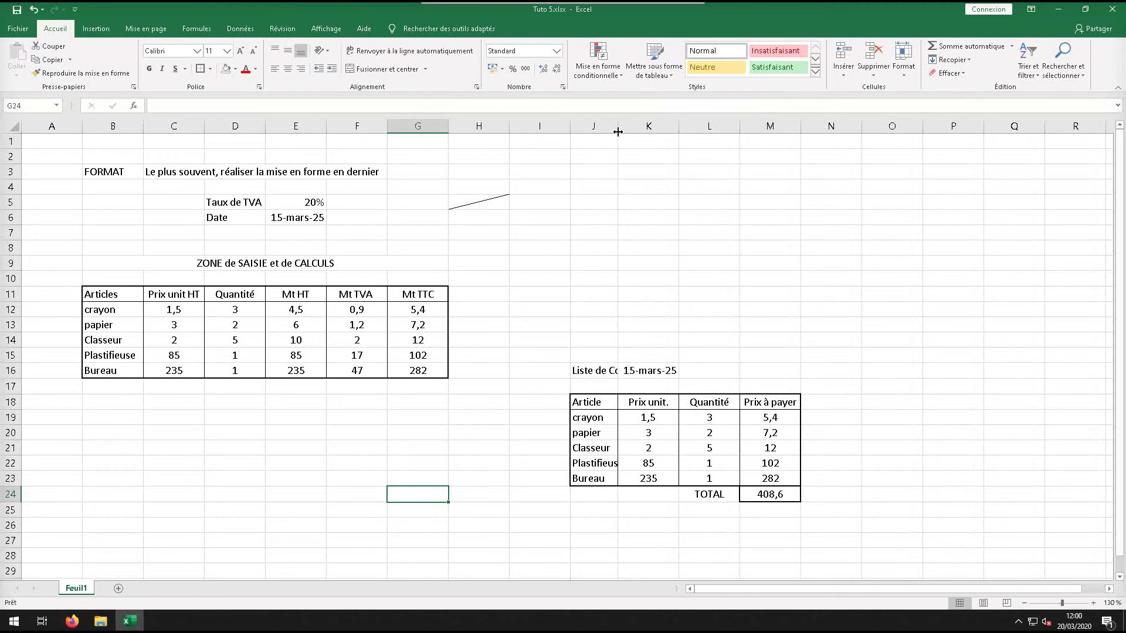
drag(616, 132, 617, 127)
double_click(618, 127)
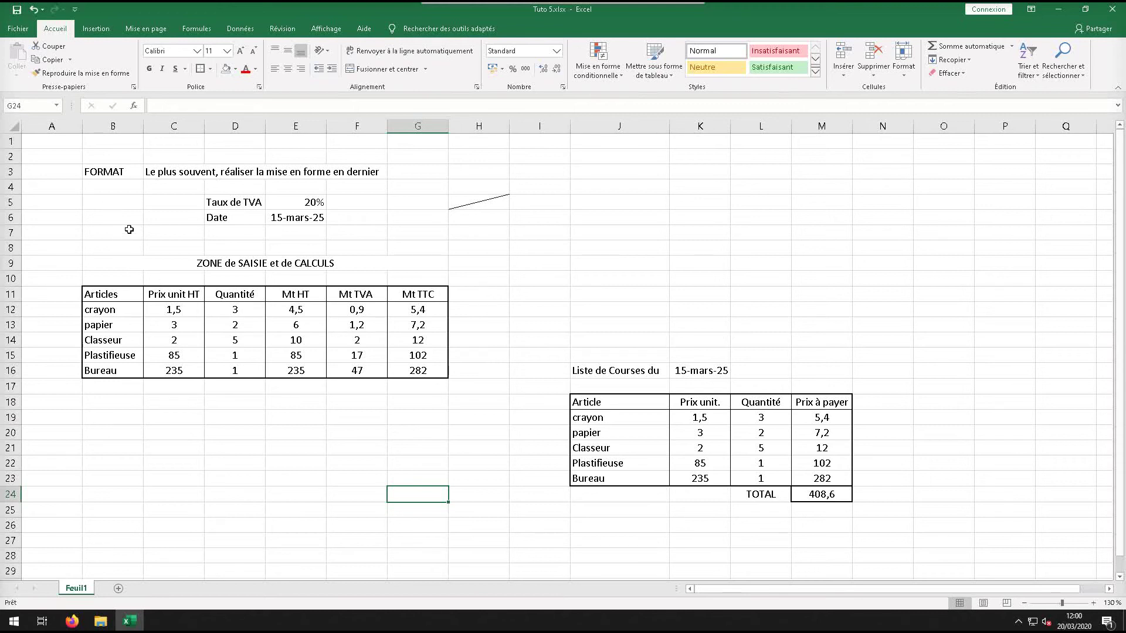
click(202, 264)
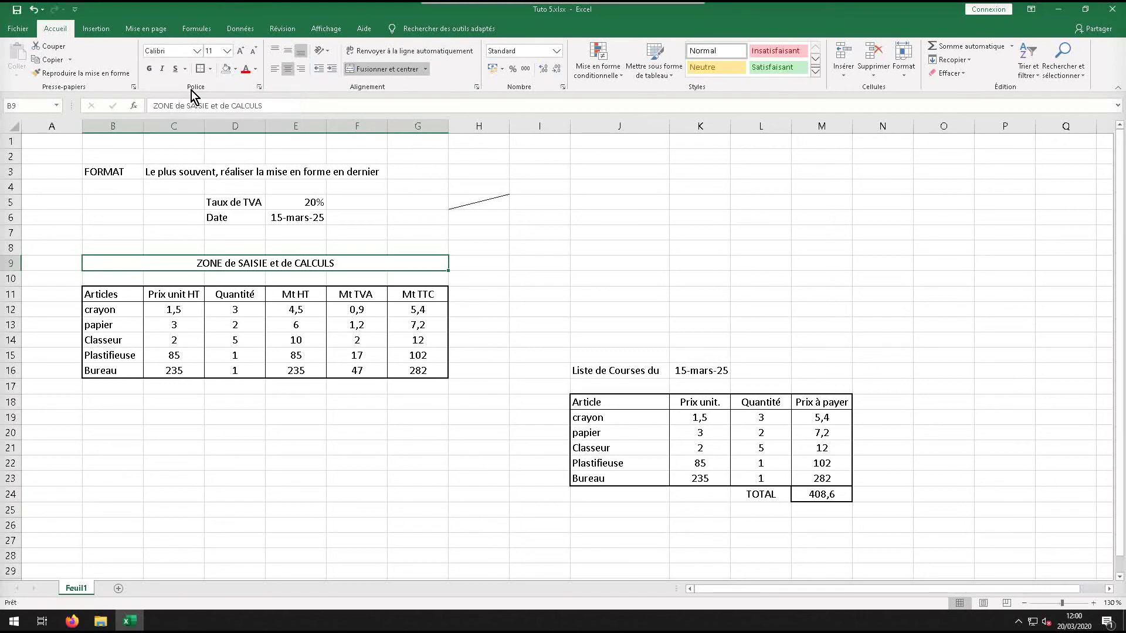
Set the B9 title to Arial Black and copy its formatting onto Liste de Courses du in J16:K16
click(197, 52)
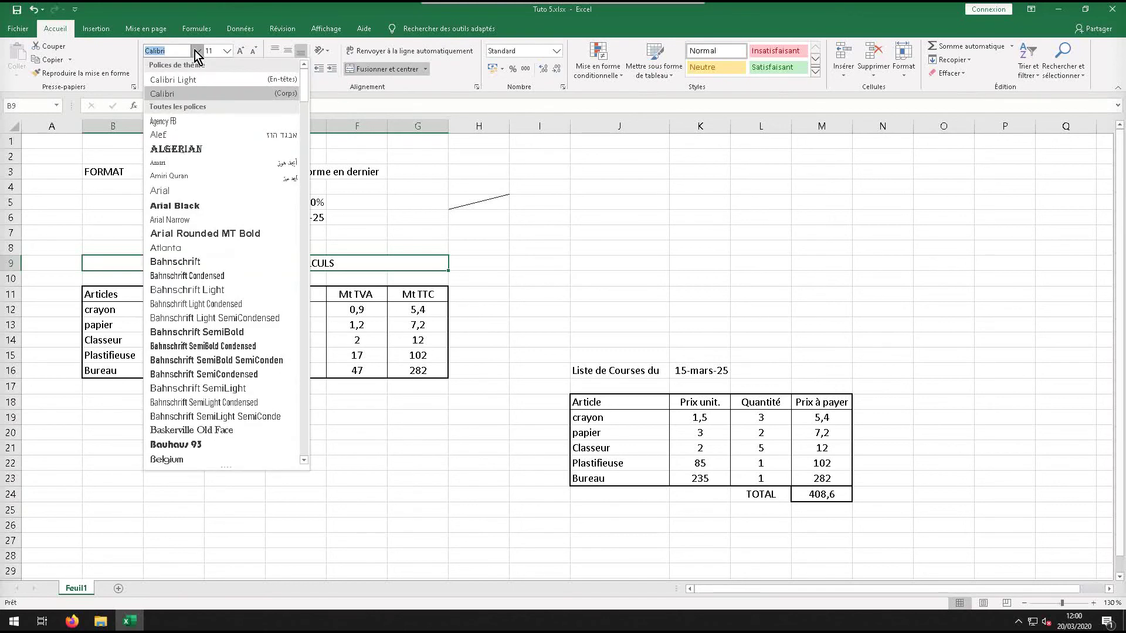
click(197, 205)
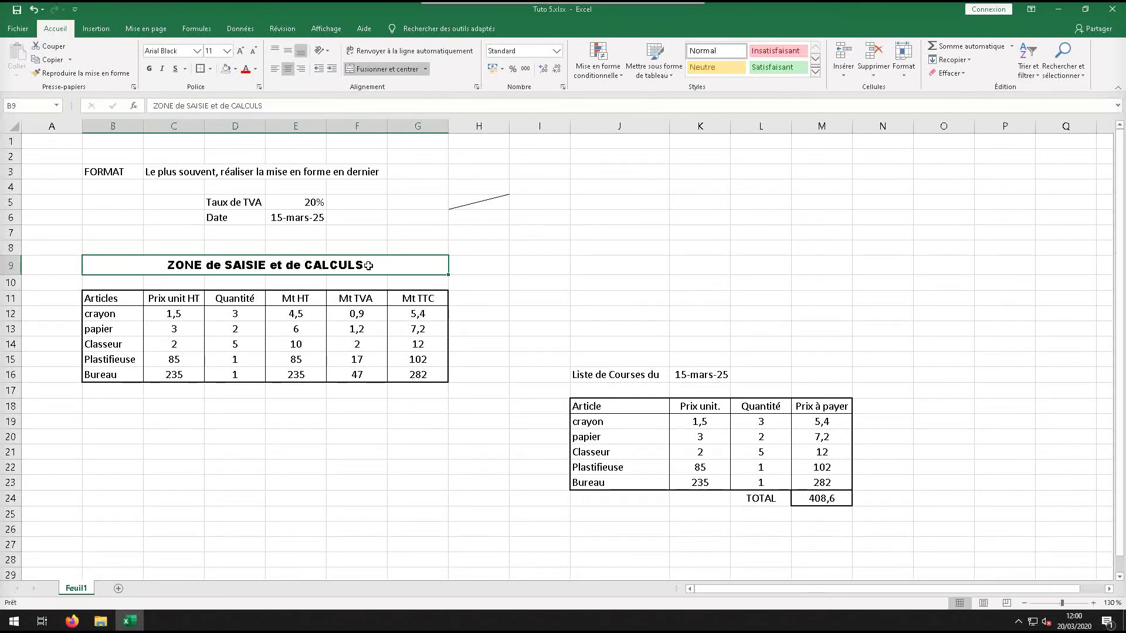
click(117, 73)
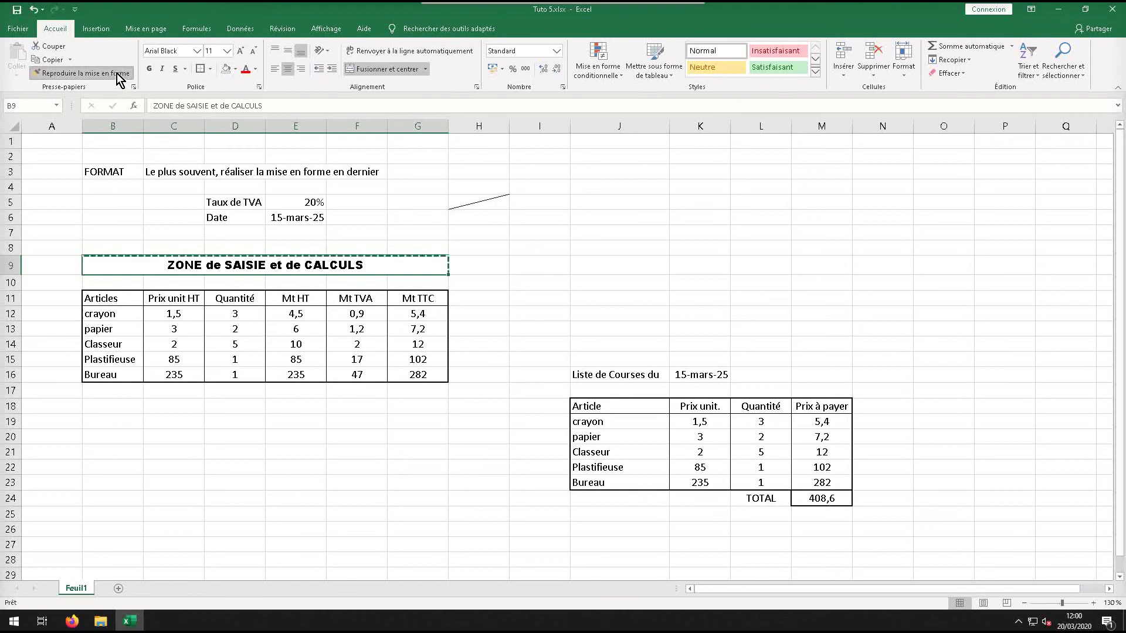
mouse_move(654, 375)
mouse_down()
mouse_move(763, 376)
mouse_move(714, 376)
mouse_up()
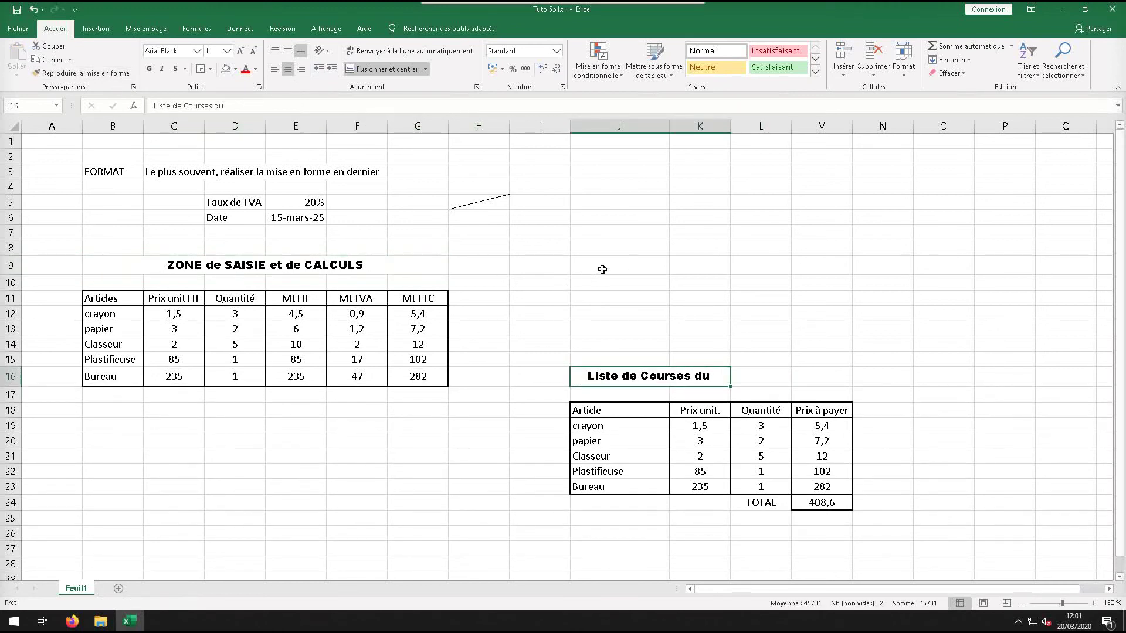
Unmerge J16:K16 so the date 45731 reappears in K16, and autofit column J to the title
click(425, 70)
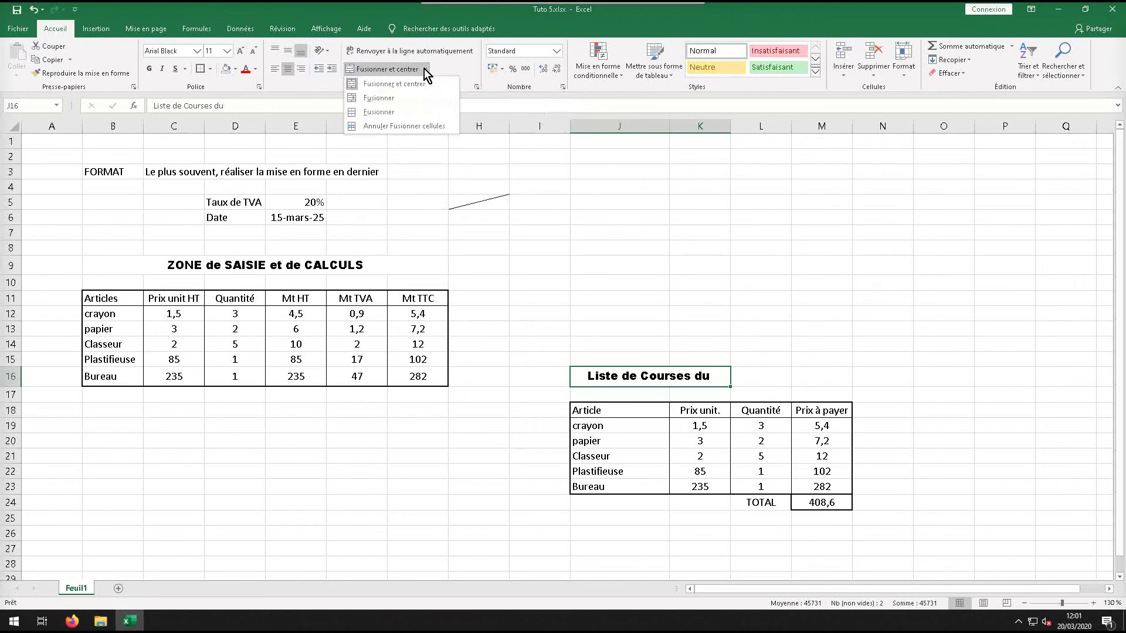
click(417, 129)
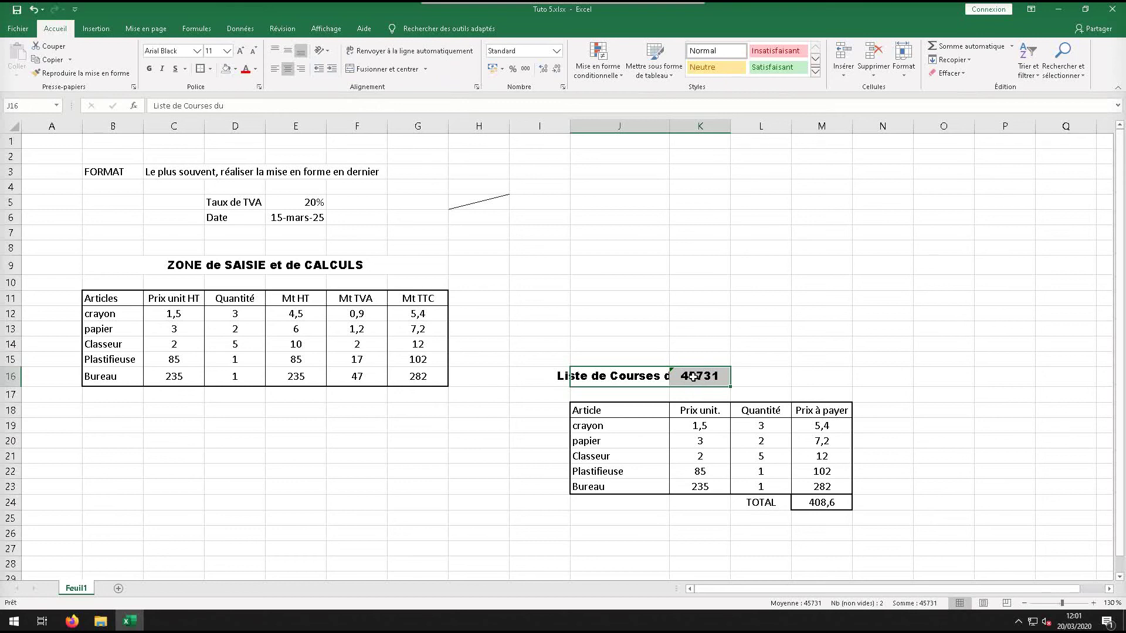
double_click(669, 121)
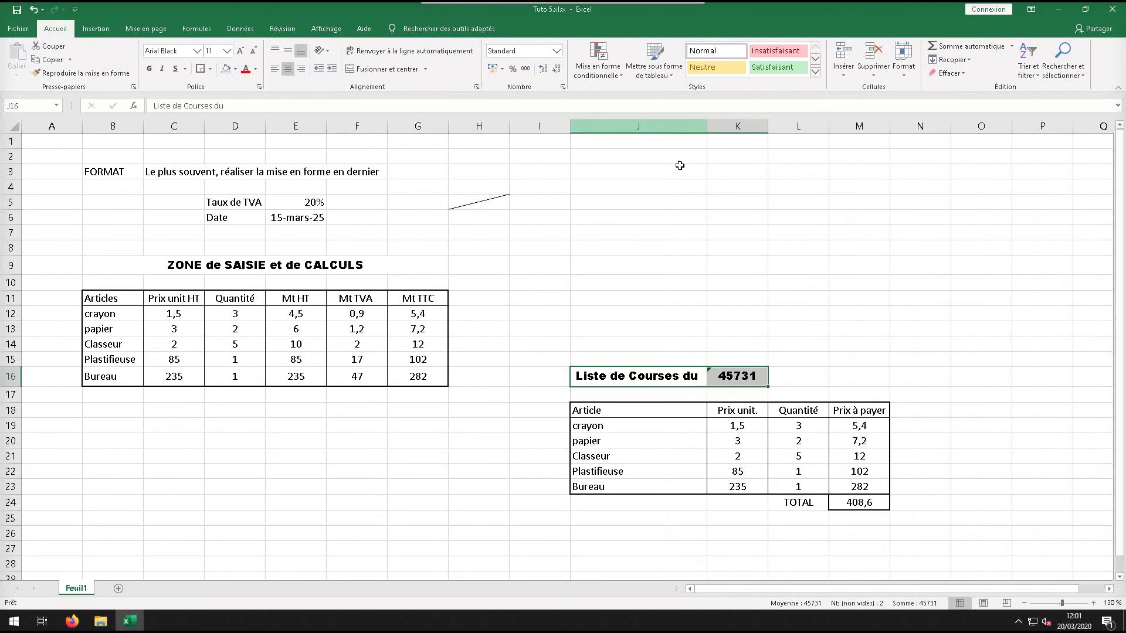
click(727, 377)
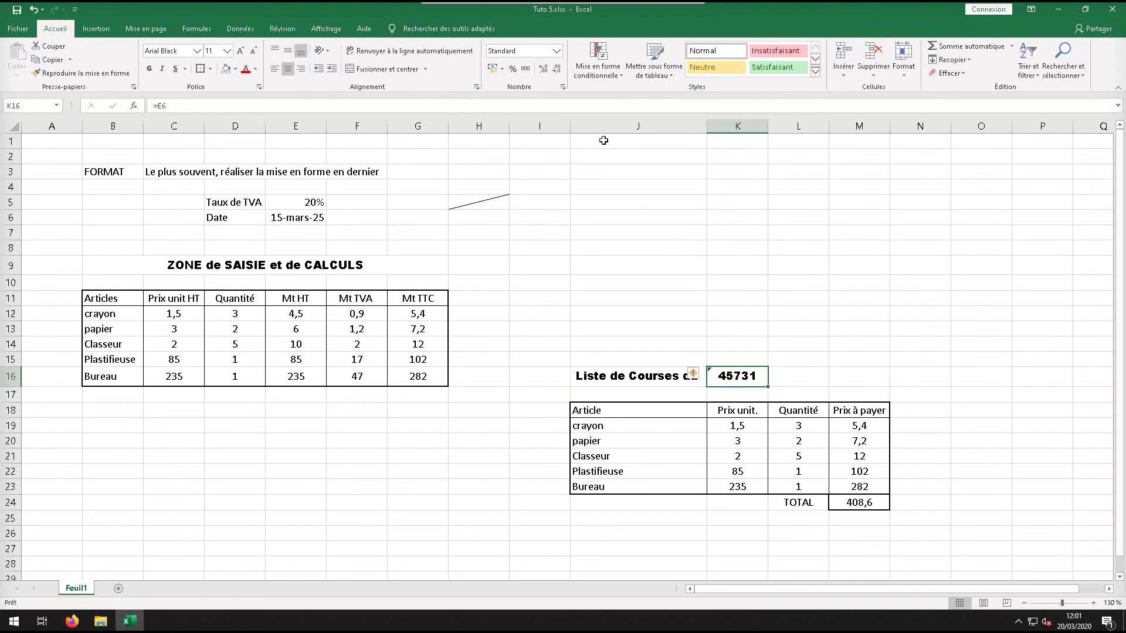
Format K16 with the Date type 14/03/12 so it reads 15/03/25
right_click(749, 379)
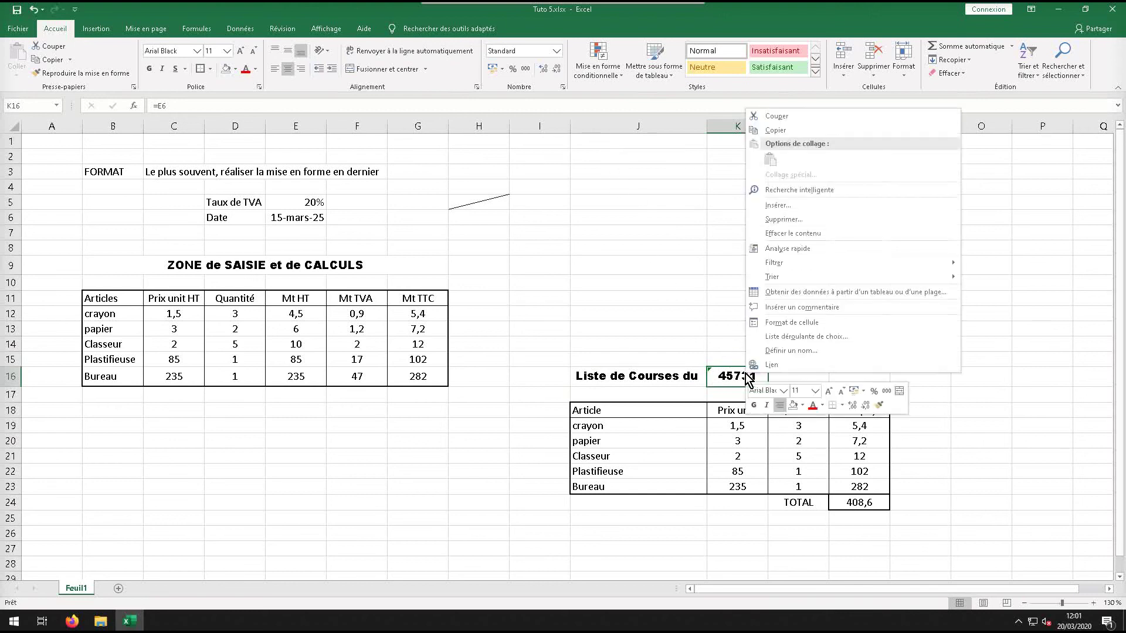
click(762, 322)
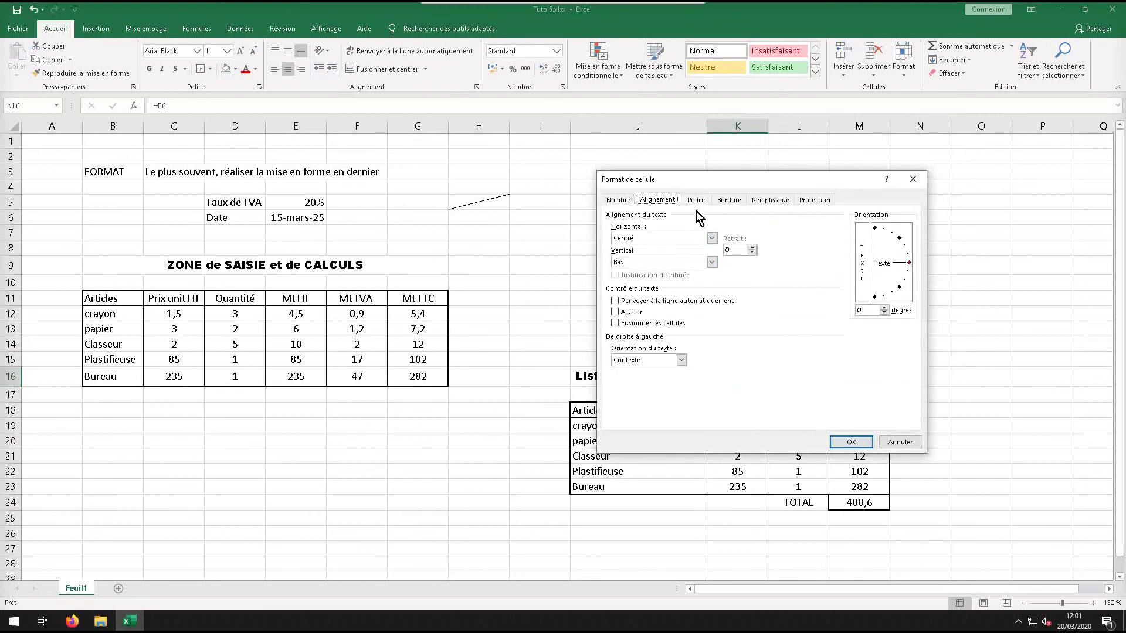
click(618, 200)
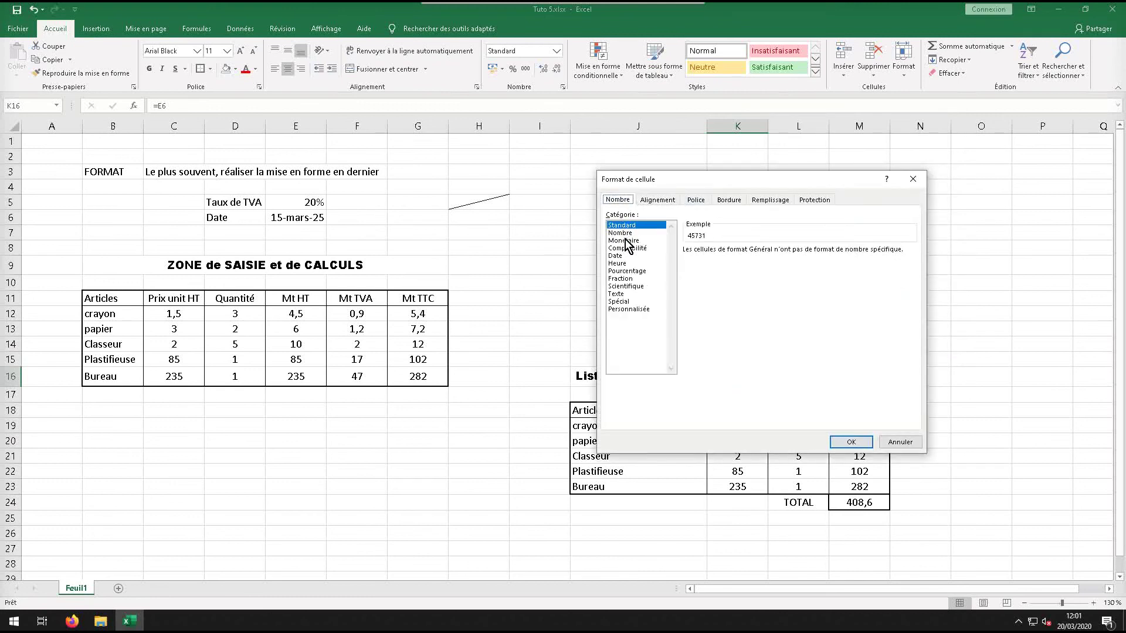
click(624, 255)
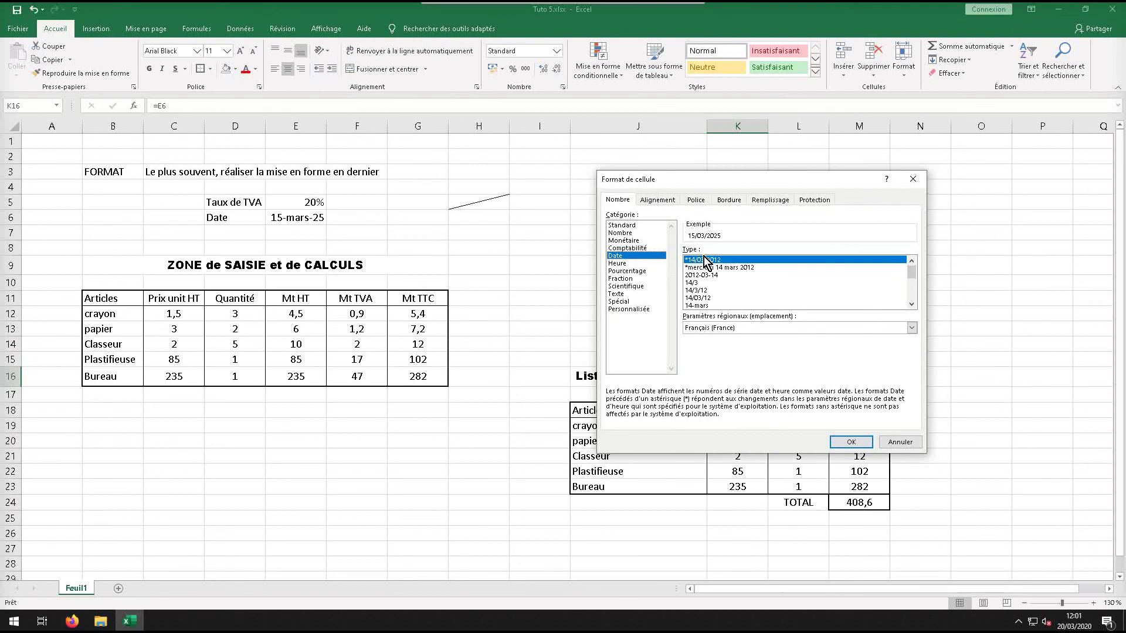
click(708, 298)
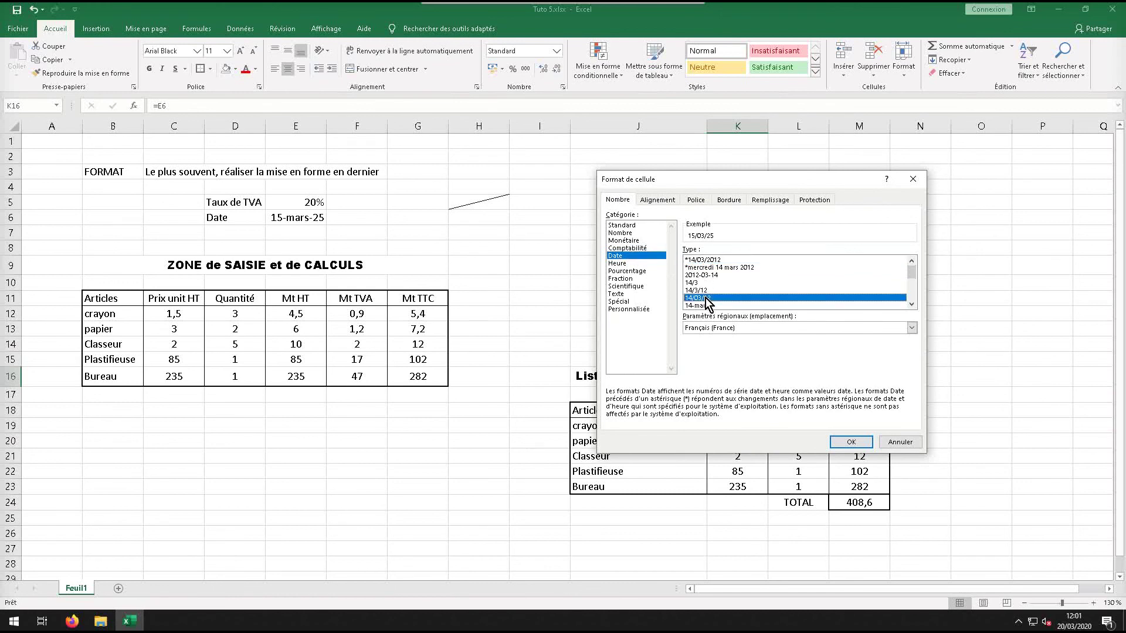
click(850, 442)
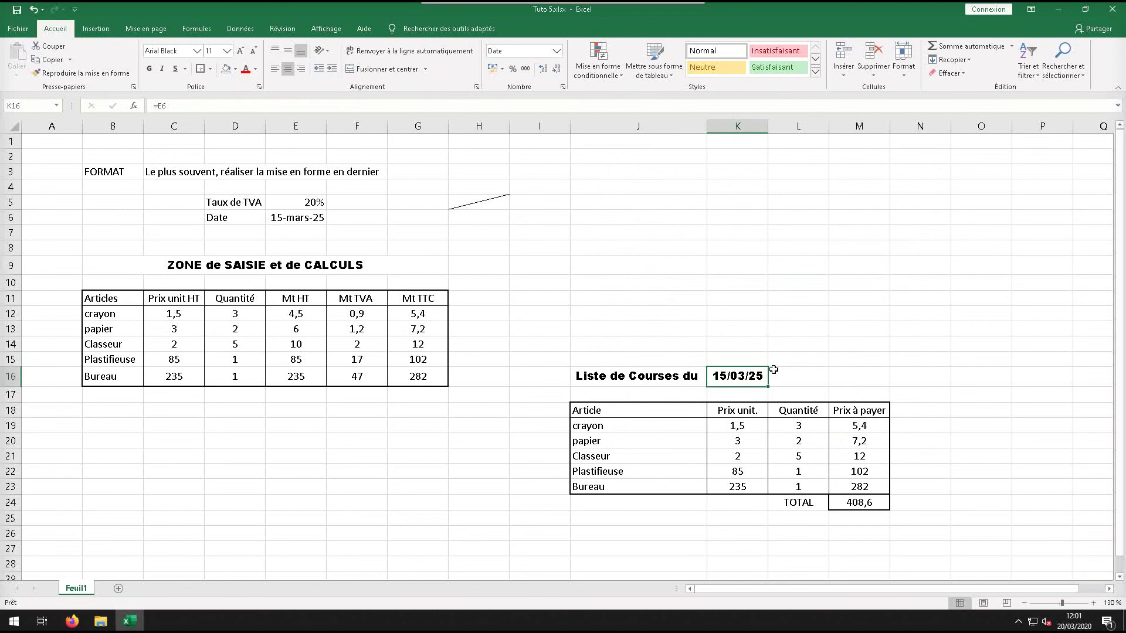